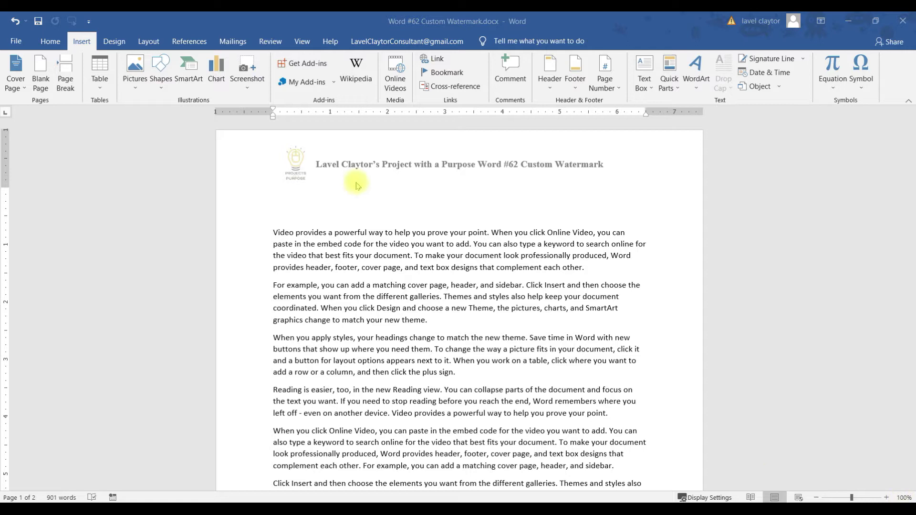
- Fit one whole page in the view and look over both pages of the document
{"action": "left_click", "coordinate": [300, 42]}
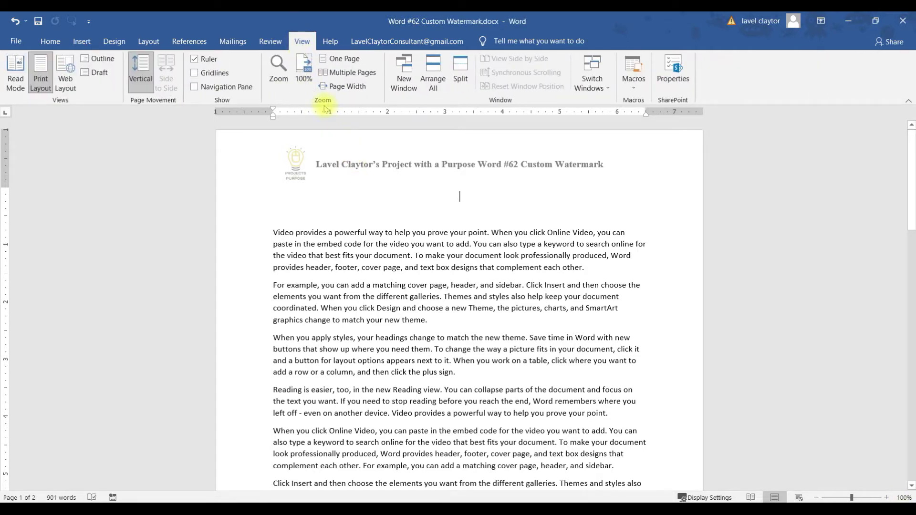
{"action": "left_click", "coordinate": [345, 59]}
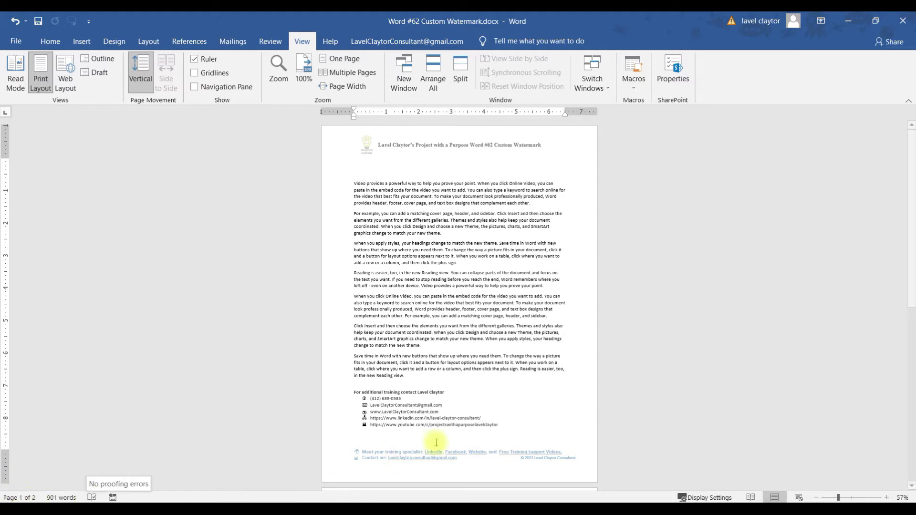
{"action": "scroll", "coordinate": [505, 304], "scroll_direction": "down", "scroll_amount": 3}
{"action": "scroll", "coordinate": [504, 304], "scroll_direction": "down", "scroll_amount": 10}
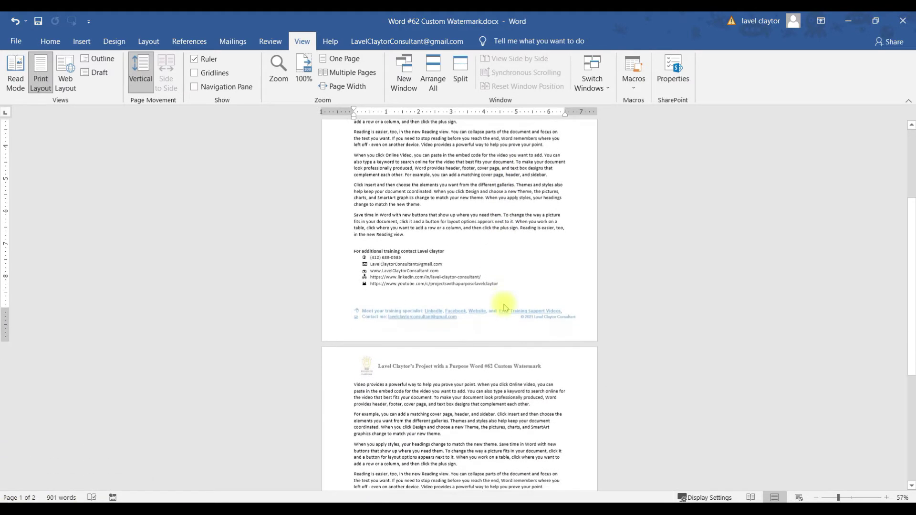
{"action": "scroll", "coordinate": [504, 304], "scroll_direction": "up", "scroll_amount": 10}
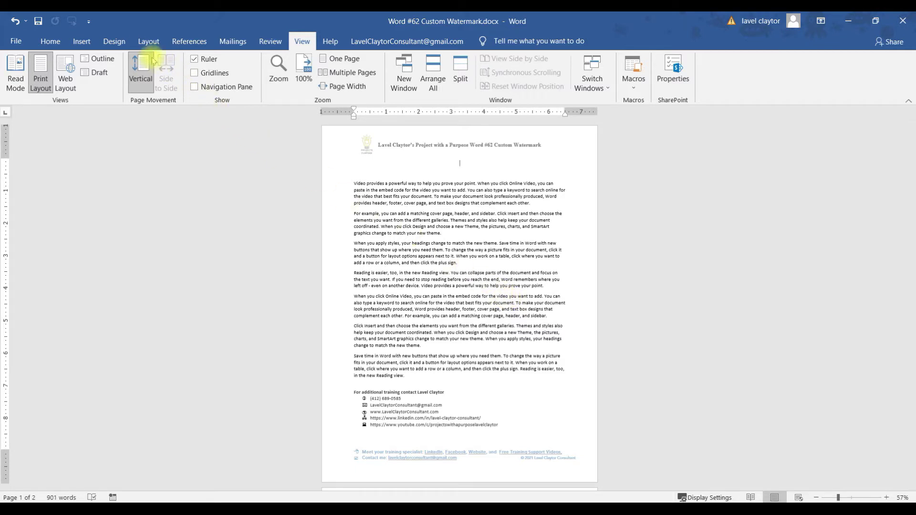
- Apply the built-in horizontal ASAP watermark from the Urgent group to the document
{"action": "left_click", "coordinate": [118, 43]}
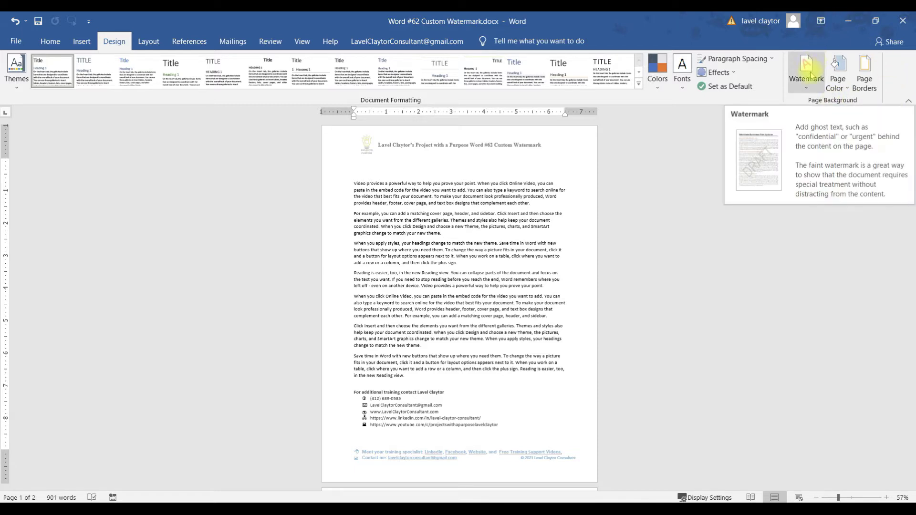
{"action": "left_click", "coordinate": [808, 88]}
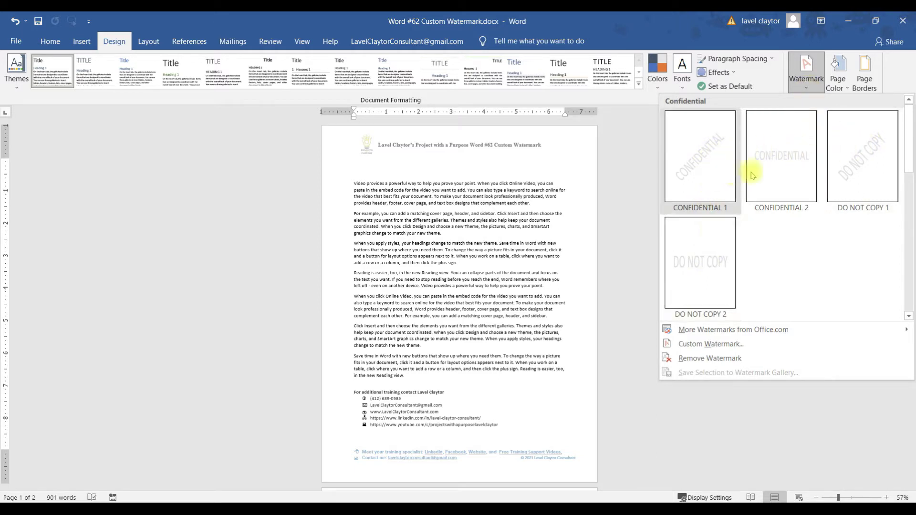
{"action": "left_click_drag", "start_coordinate": [910, 140], "coordinate": [912, 208]}
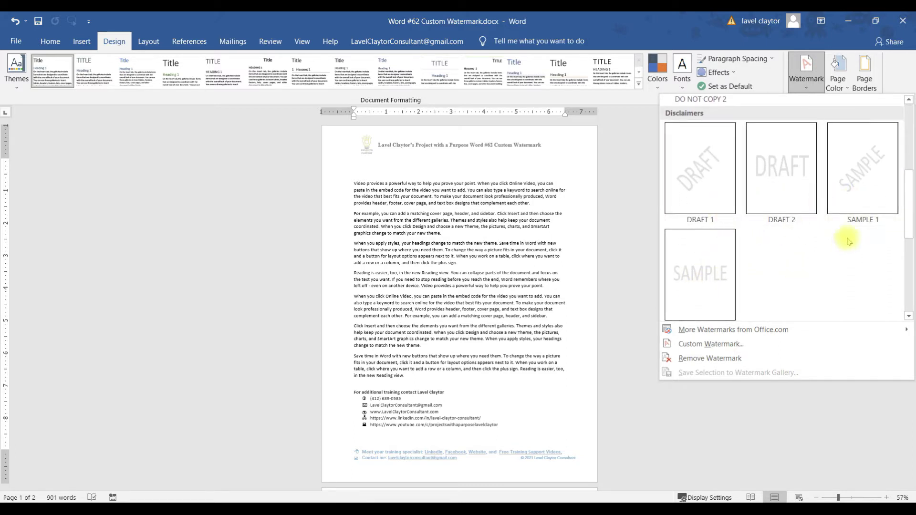
{"action": "left_click_drag", "start_coordinate": [908, 204], "coordinate": [912, 284]}
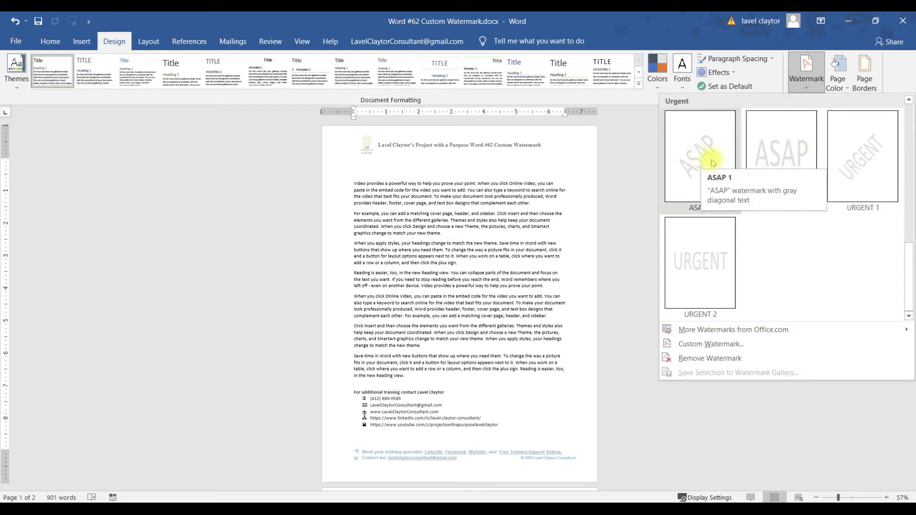
{"action": "left_click", "coordinate": [782, 165]}
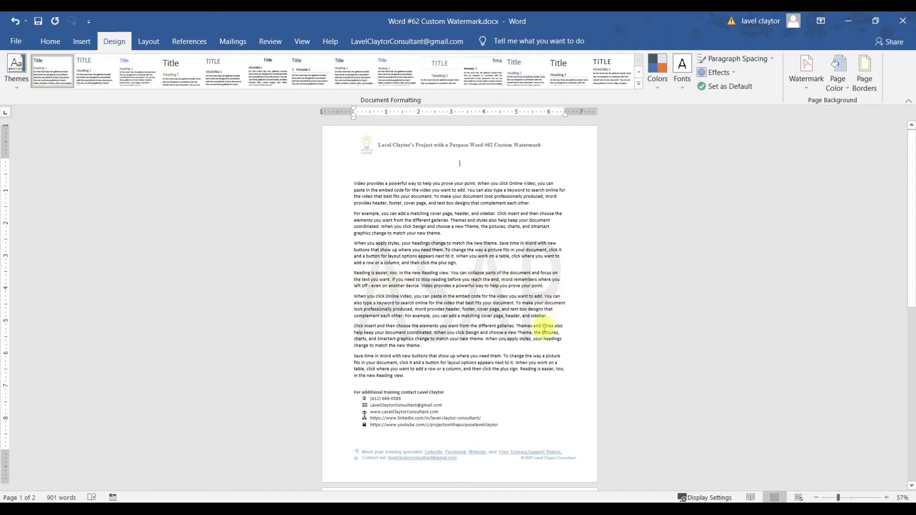
- Inspect the ASAP watermark on the pages in the print preview and return to the document
{"action": "key", "text": "ctrl+p"}
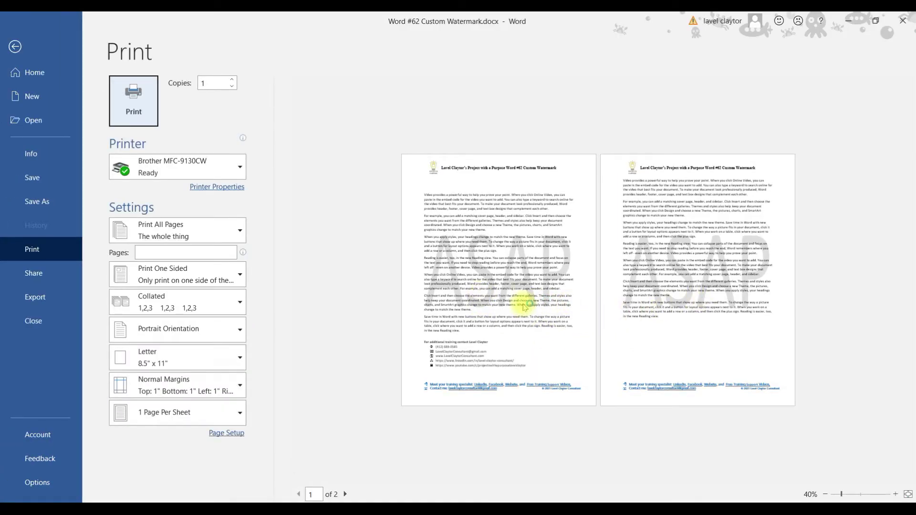
{"action": "scroll", "coordinate": [525, 307], "scroll_direction": "up", "scroll_amount": 3}
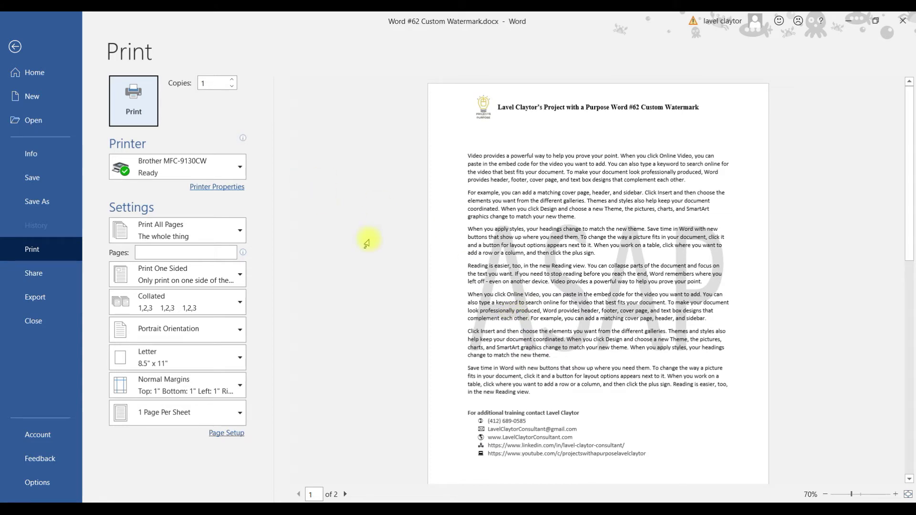
{"action": "key", "text": "Escape"}
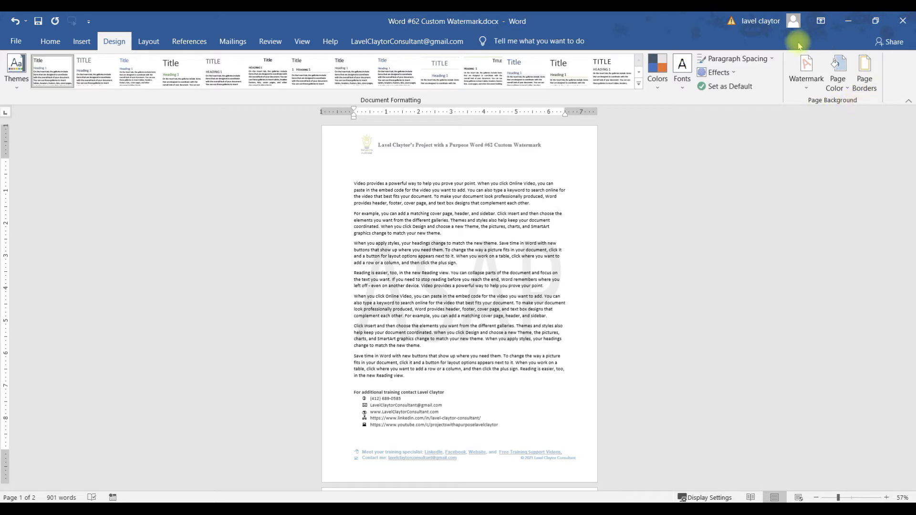
- Remove the ASAP watermark from the document and check the pages in the print preview
{"action": "left_click", "coordinate": [808, 91]}
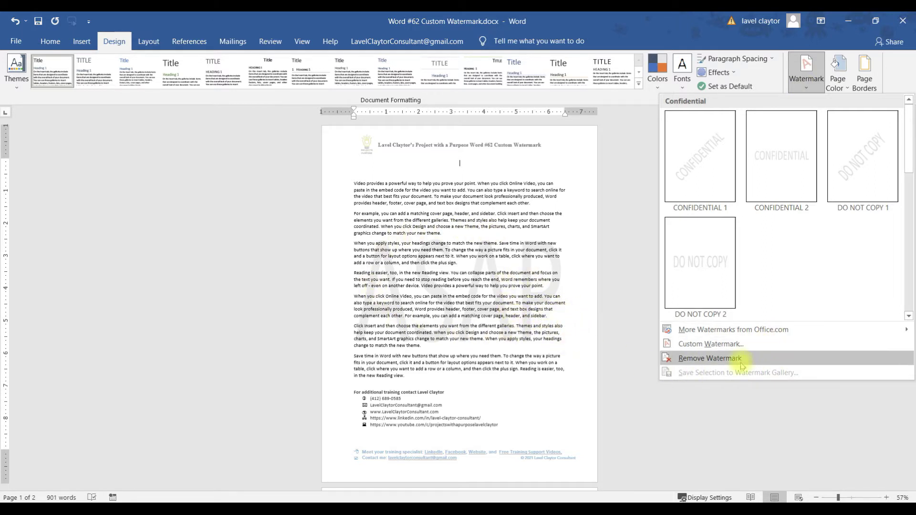
{"action": "left_click", "coordinate": [704, 363]}
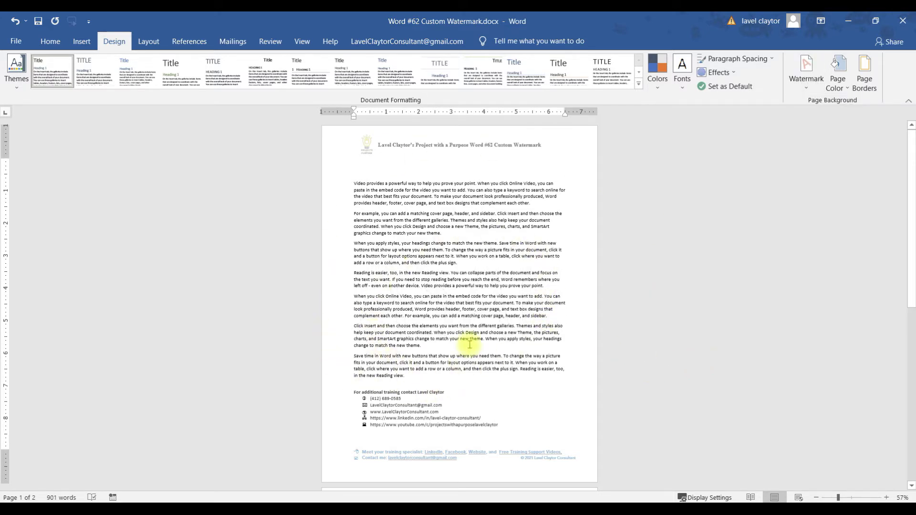
{"action": "key", "text": "ctrl+p"}
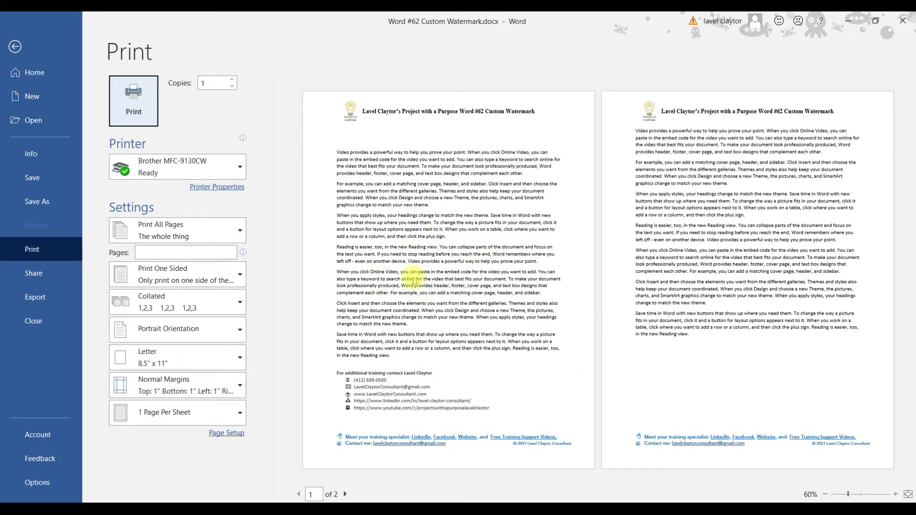
{"action": "key", "text": "Escape"}
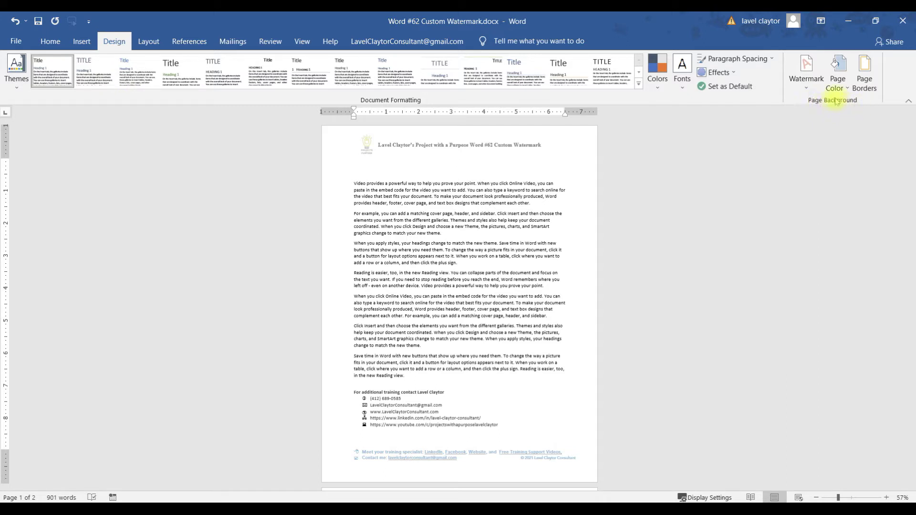
- Start a custom watermark and choose the text watermark type
{"action": "left_click", "coordinate": [806, 88]}
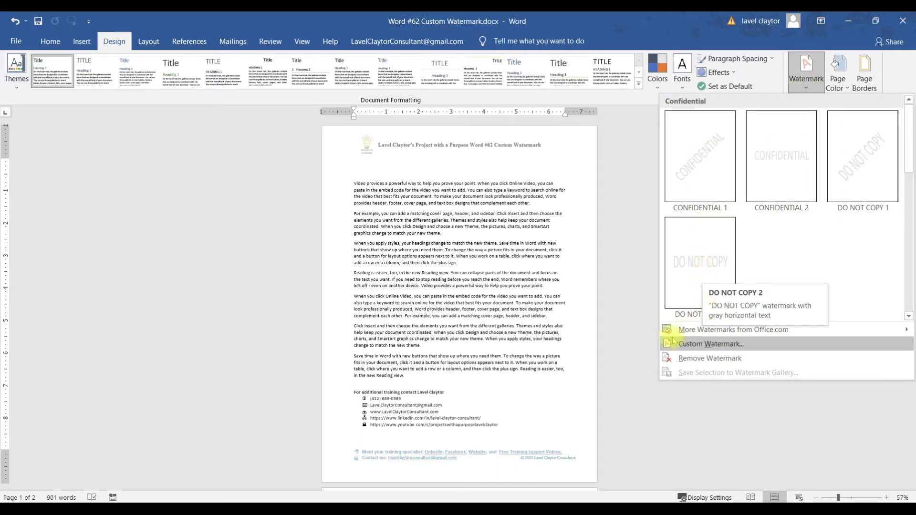
{"action": "left_click", "coordinate": [709, 347]}
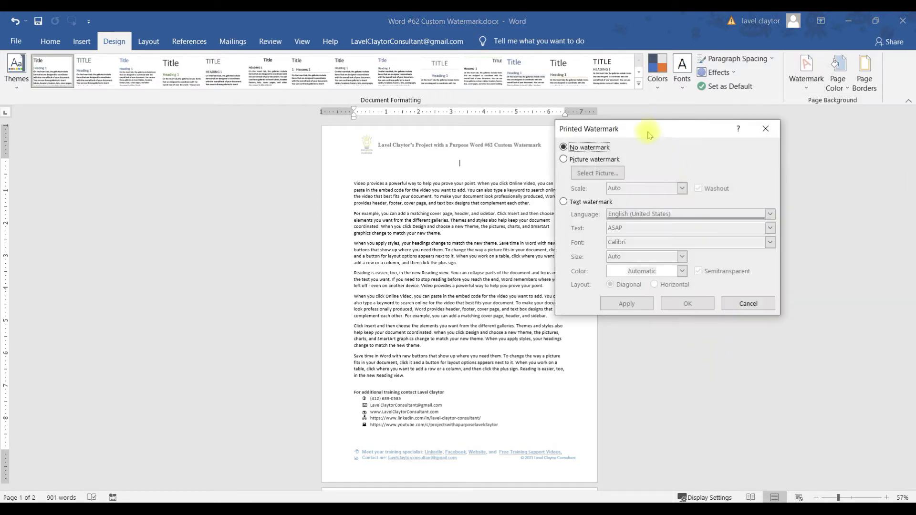
{"action": "left_click_drag", "start_coordinate": [649, 134], "coordinate": [720, 140]}
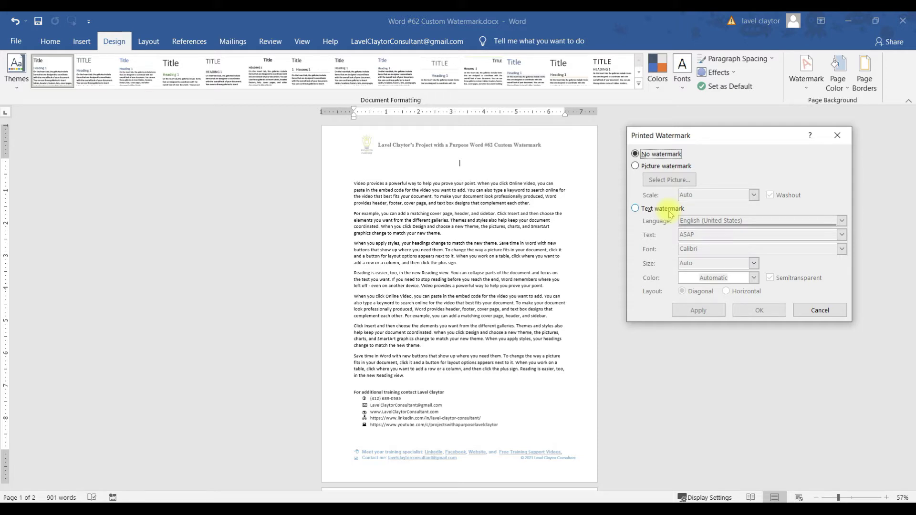
{"action": "left_click", "coordinate": [647, 210]}
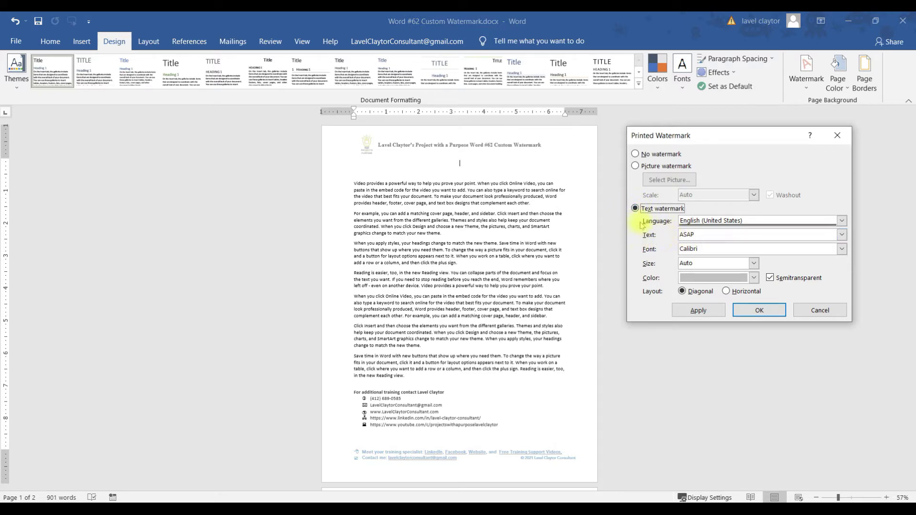
- Review the available languages, preset texts, fonts and sizes for the text watermark without changing them
{"action": "left_click", "coordinate": [843, 221]}
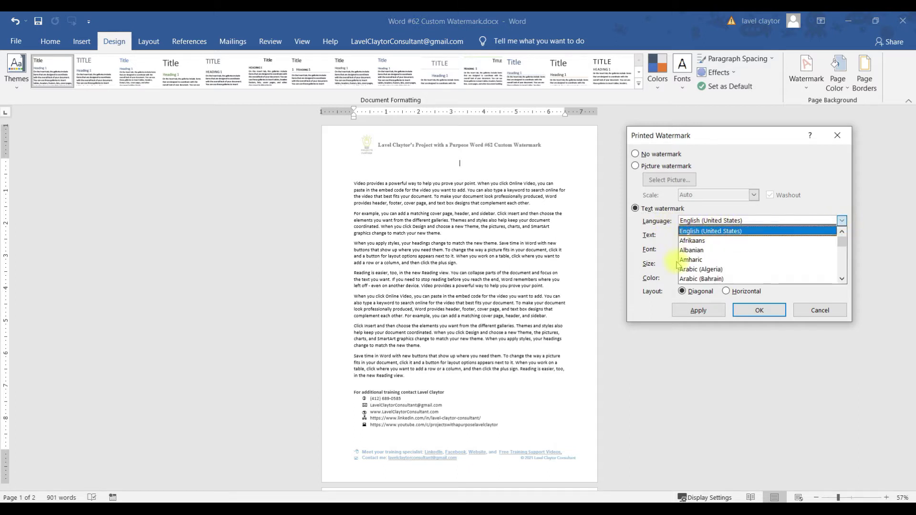
{"action": "left_click", "coordinate": [654, 224]}
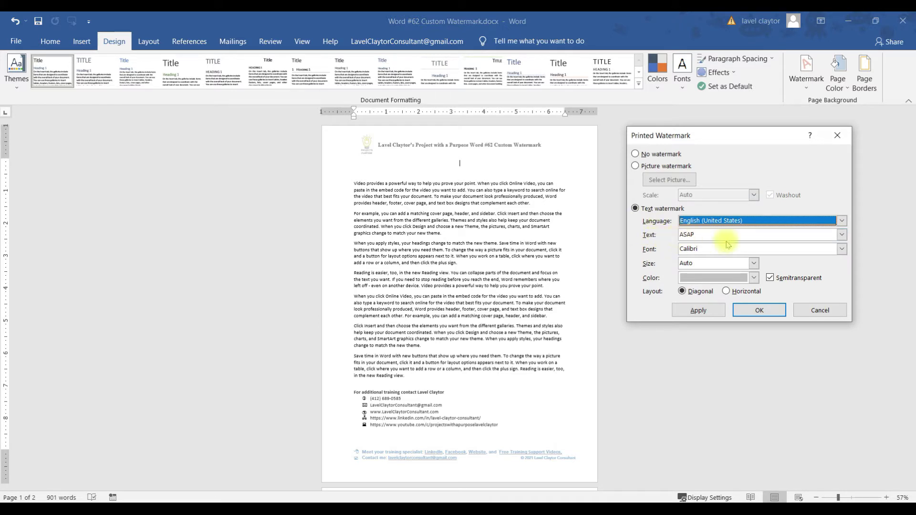
{"action": "left_click", "coordinate": [842, 234]}
{"action": "mouse_move", "coordinate": [842, 263]}
{"action": "left_mouse_down"}
{"action": "mouse_move", "coordinate": [842, 286]}
{"action": "mouse_move", "coordinate": [842, 258]}
{"action": "left_mouse_up"}
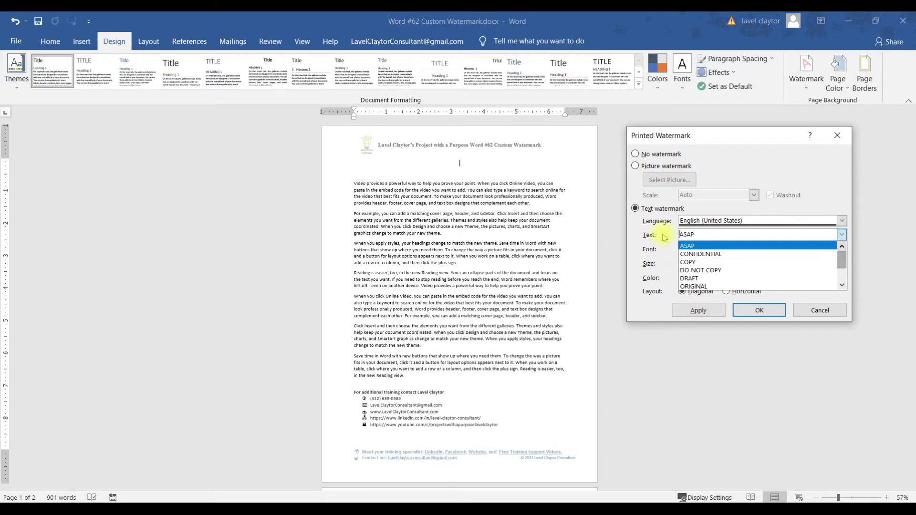
{"action": "left_click", "coordinate": [659, 248]}
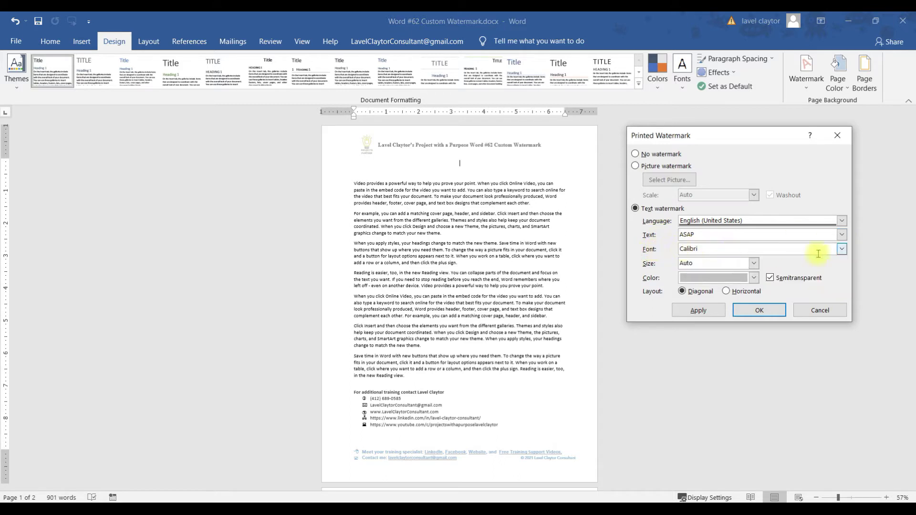
{"action": "left_click", "coordinate": [842, 249]}
{"action": "left_click_drag", "start_coordinate": [843, 272], "coordinate": [845, 296]}
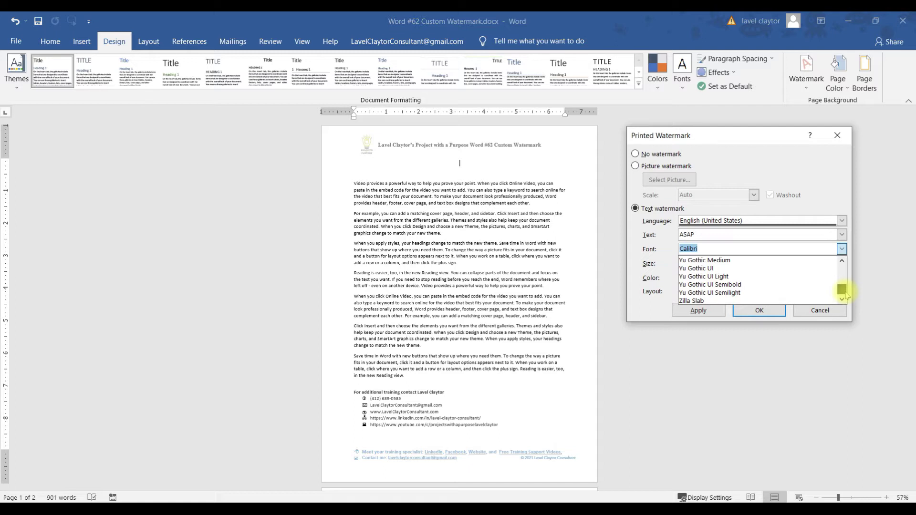
{"action": "left_click_drag", "start_coordinate": [843, 289], "coordinate": [840, 263]}
{"action": "left_click", "coordinate": [661, 249]}
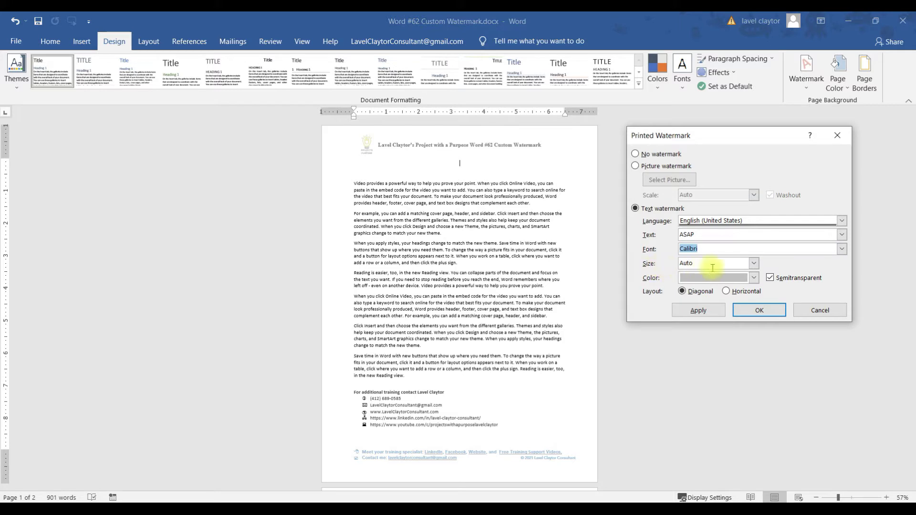
{"action": "left_click", "coordinate": [754, 263]}
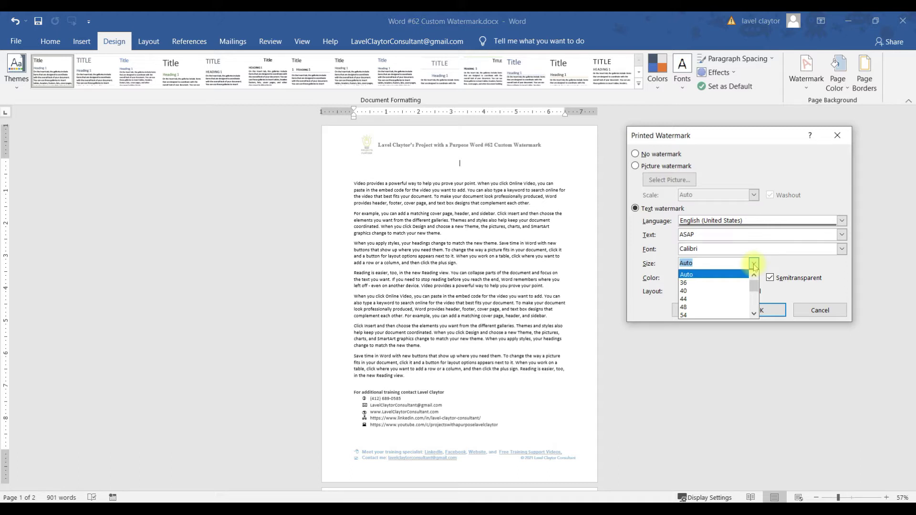
{"action": "left_click", "coordinate": [790, 267]}
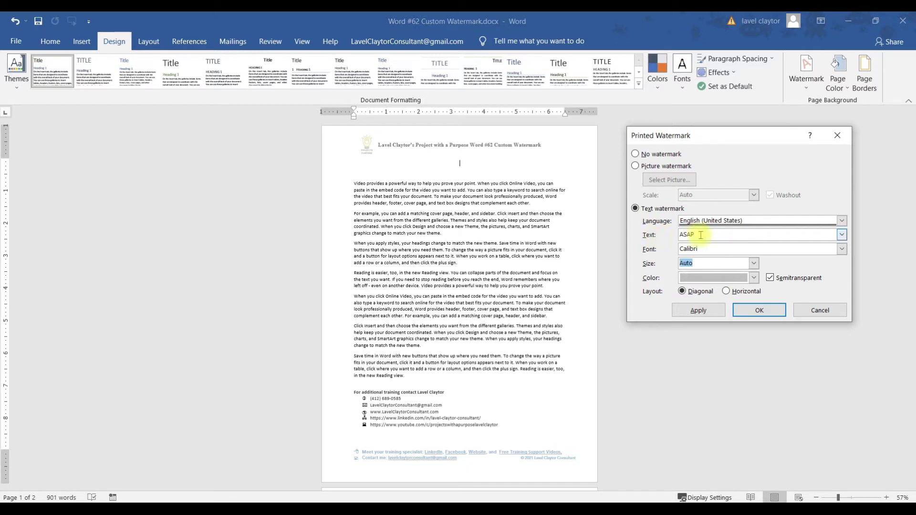
- Replace the watermark text with MICROSOFT WORD and apply the diagonal, semitransparent watermark to the document
{"action": "left_click", "coordinate": [843, 235]}
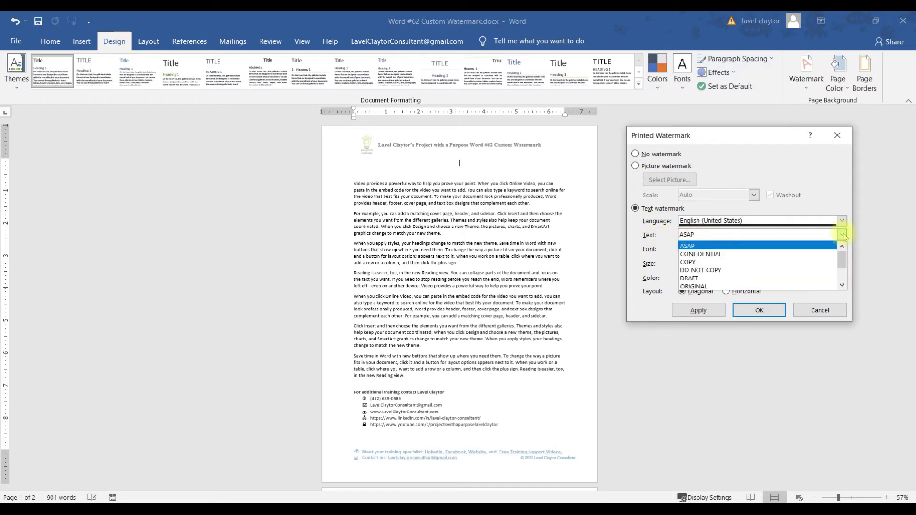
{"action": "key", "text": "BackSpace"}
{"action": "key", "text": "BackSpace"}
{"action": "key", "text": "BackSpace"}
{"action": "key", "text": "BackSpace"}
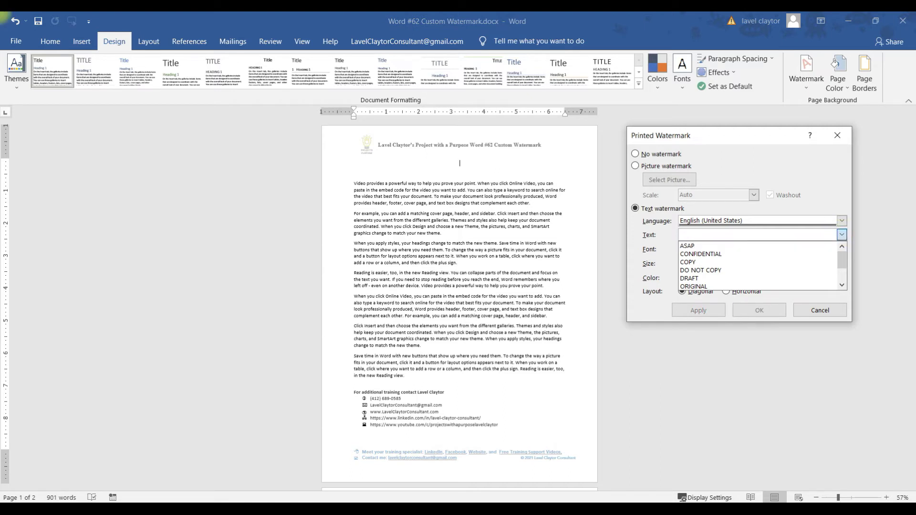
{"action": "key", "text": "Caps_Lock"}
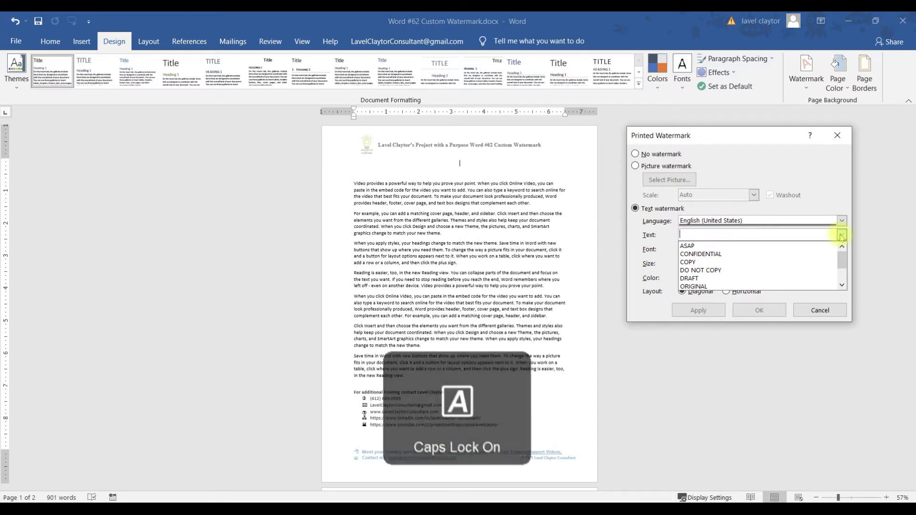
{"action": "type", "text": "MICROSOFT WORD"}
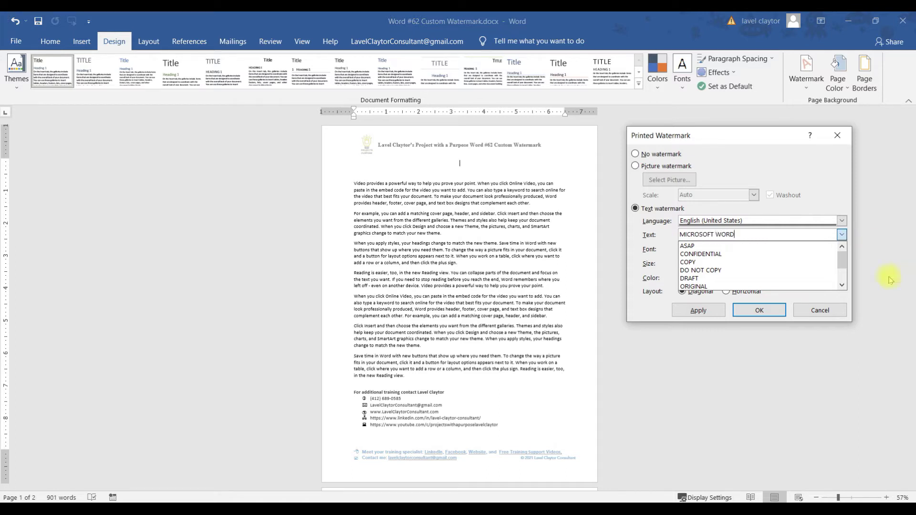
{"action": "left_click", "coordinate": [766, 314]}
{"action": "left_click", "coordinate": [763, 311]}
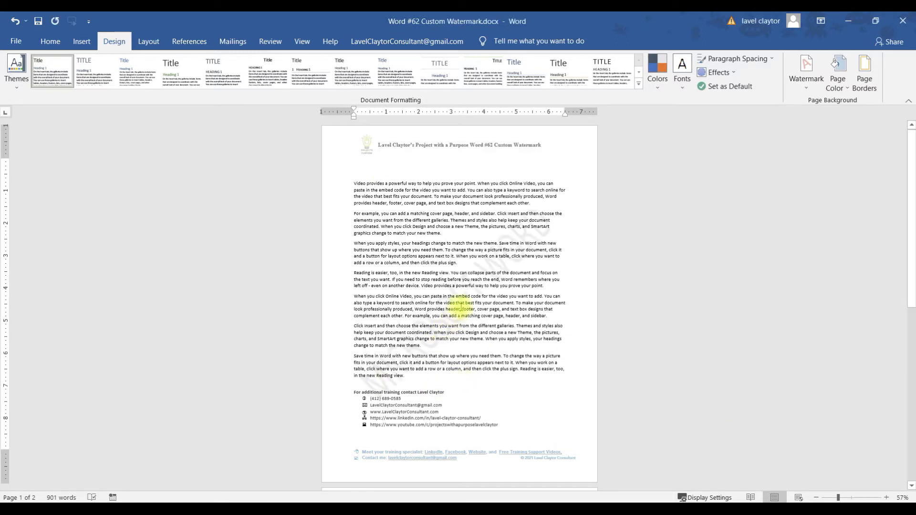
- Save the document and check the custom watermark on both pages in the print preview
{"action": "key", "text": "ctrl+s"}
{"action": "key", "text": "ctrl+p"}
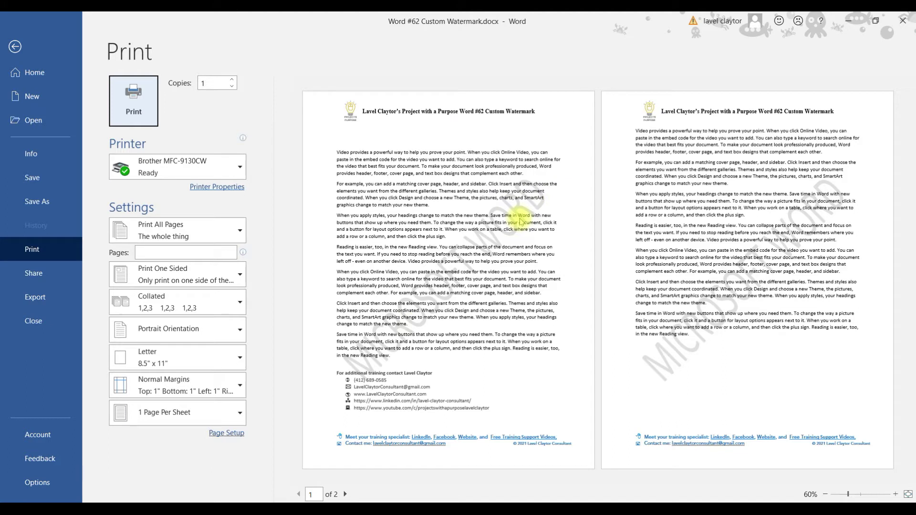
{"action": "left_click", "coordinate": [15, 47]}
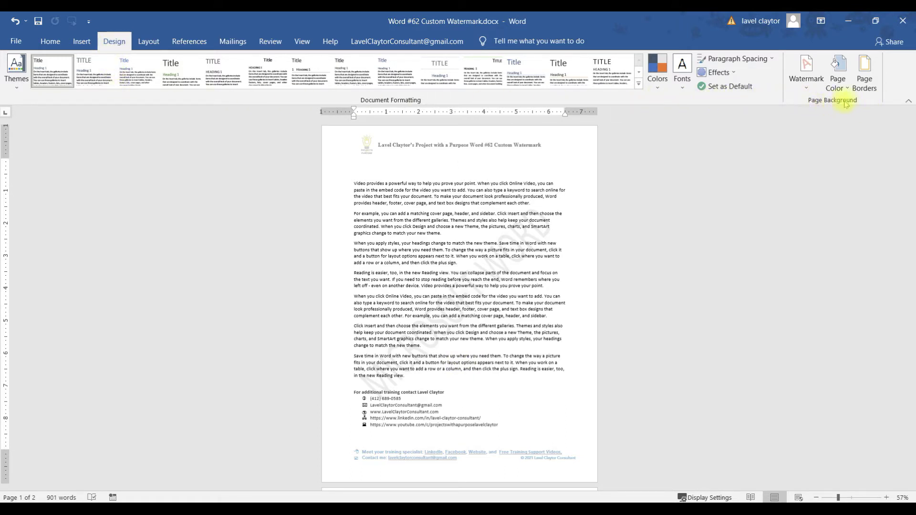
- Change the custom text watermark's font to Century Schoolbook and apply it to the document
{"action": "left_click", "coordinate": [807, 91]}
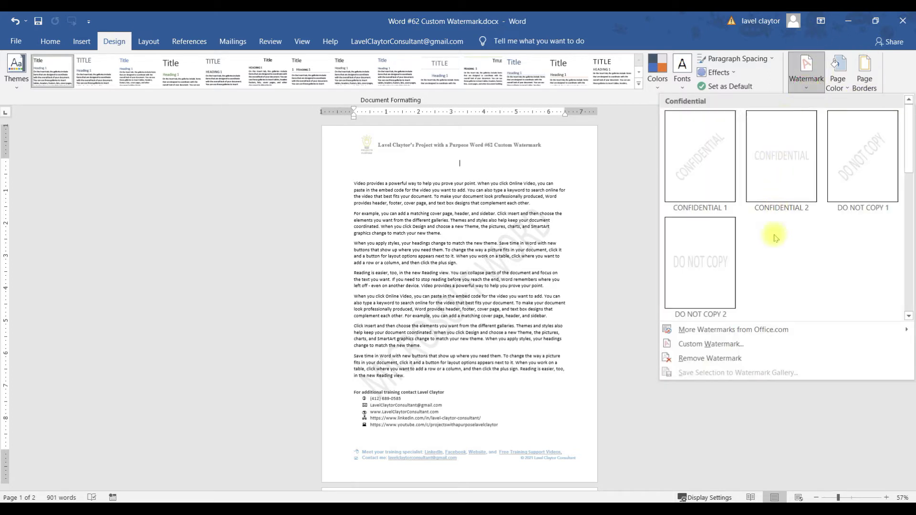
{"action": "left_click", "coordinate": [722, 346]}
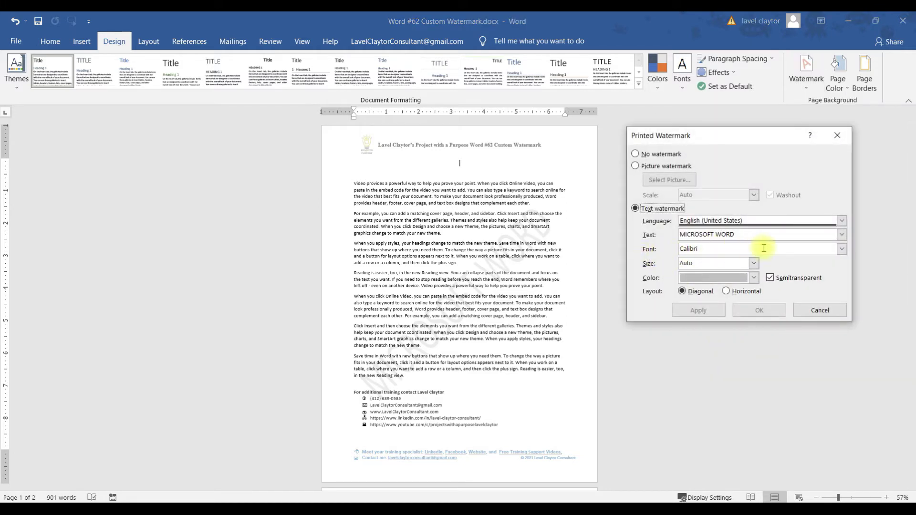
{"action": "left_click", "coordinate": [842, 248]}
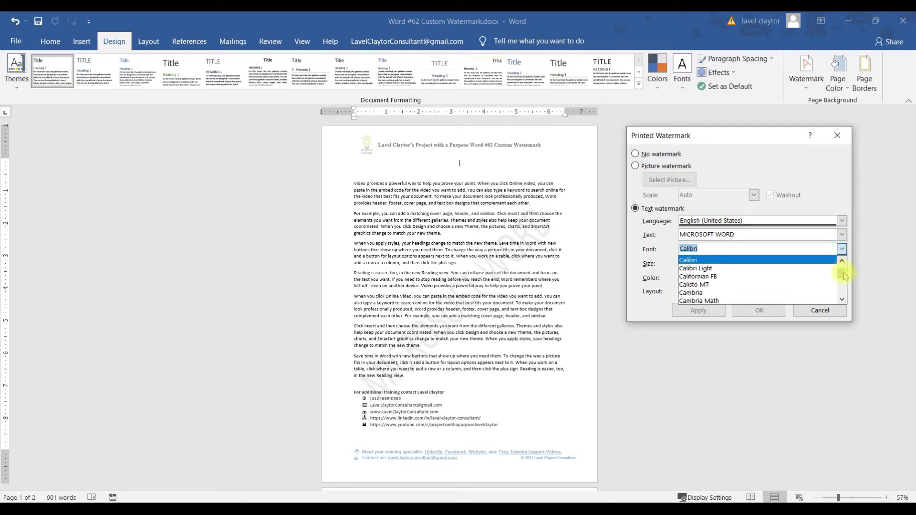
{"action": "left_click", "coordinate": [843, 300]}
{"action": "left_click", "coordinate": [843, 300]}
{"action": "left_click", "coordinate": [843, 300]}
{"action": "left_click", "coordinate": [842, 299]}
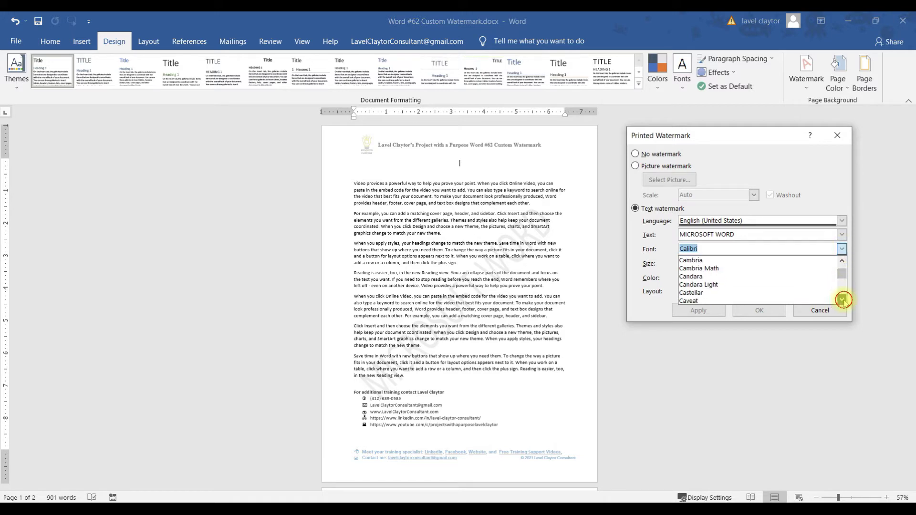
{"action": "left_click", "coordinate": [843, 300]}
{"action": "left_click", "coordinate": [843, 300]}
{"action": "left_click", "coordinate": [843, 300]}
{"action": "left_click", "coordinate": [843, 300]}
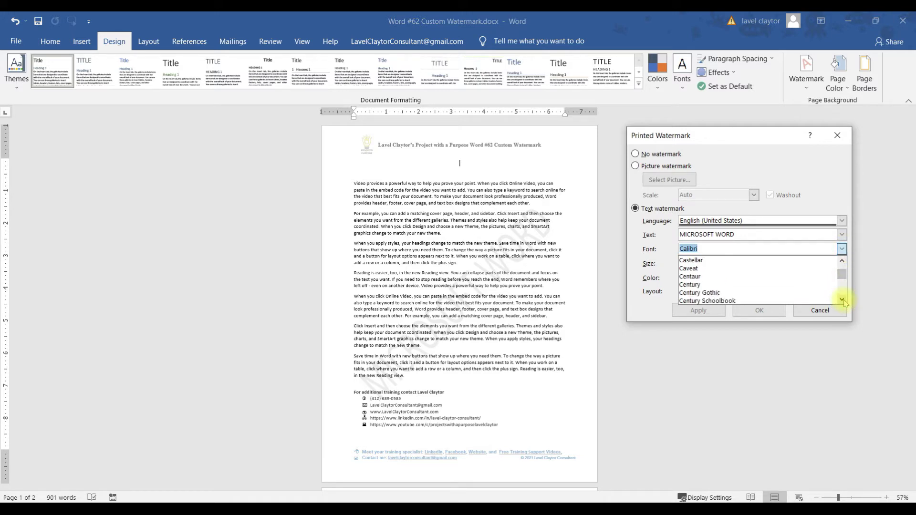
{"action": "left_click", "coordinate": [709, 302]}
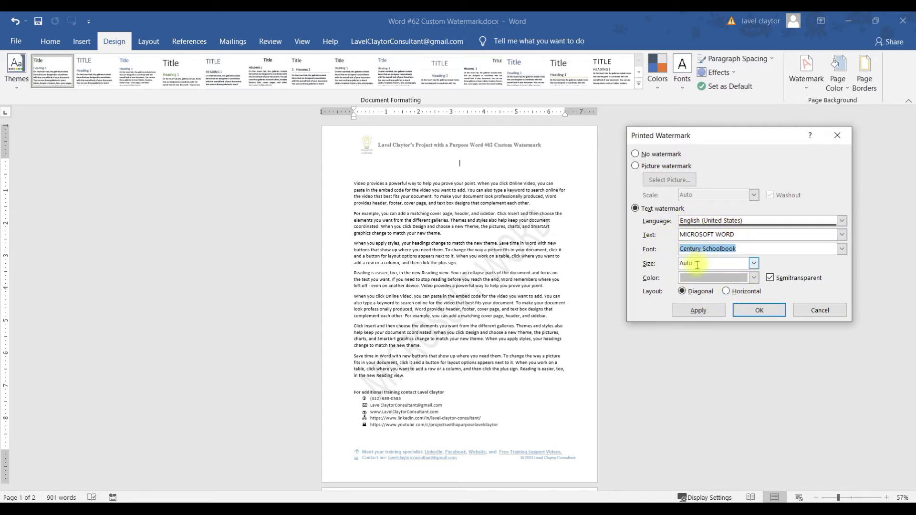
{"action": "left_click", "coordinate": [697, 312]}
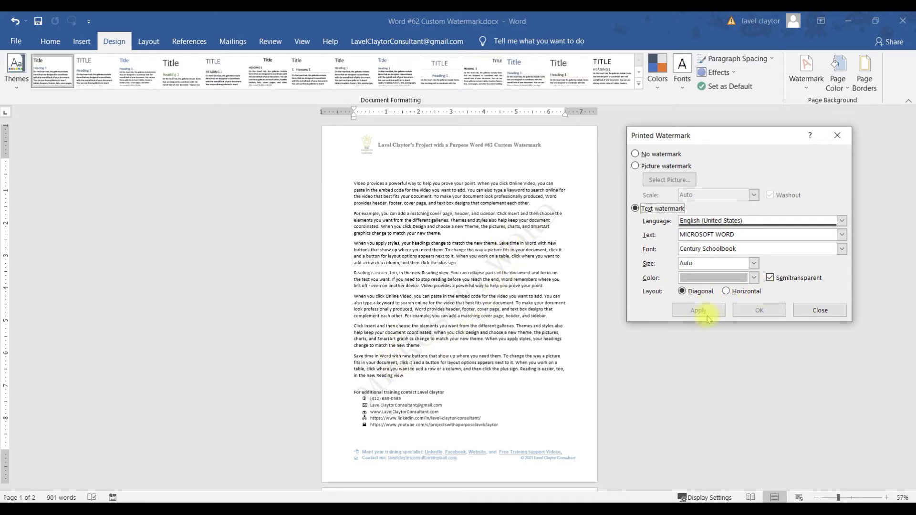
- Set the text watermark's color to the standard purple and apply it
{"action": "left_click", "coordinate": [754, 282]}
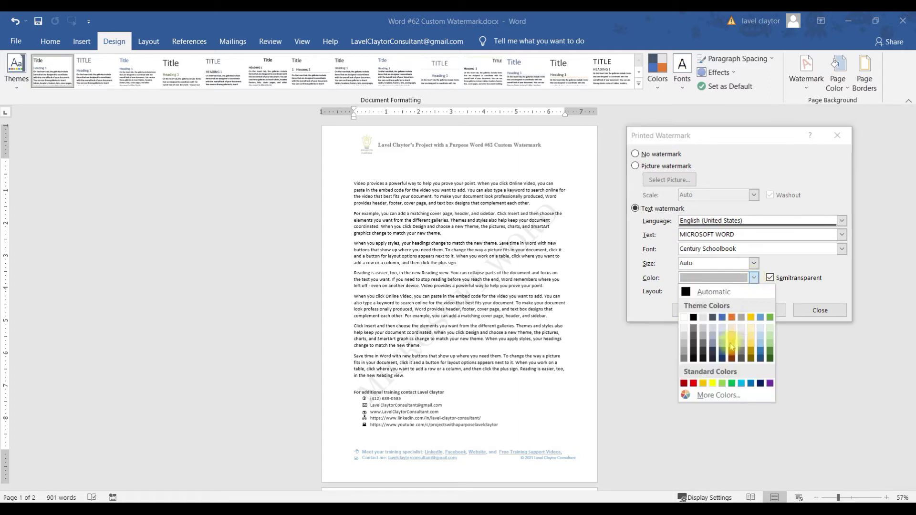
{"action": "left_click", "coordinate": [771, 385]}
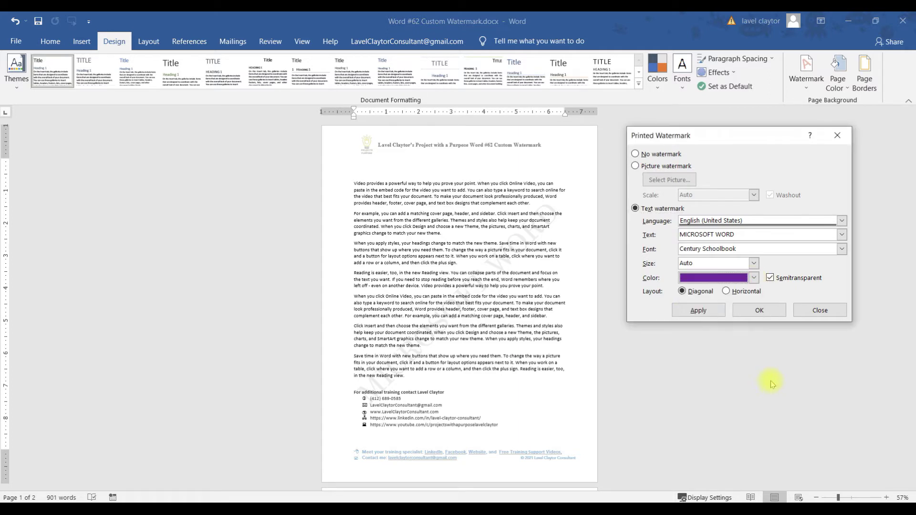
{"action": "left_click", "coordinate": [701, 313]}
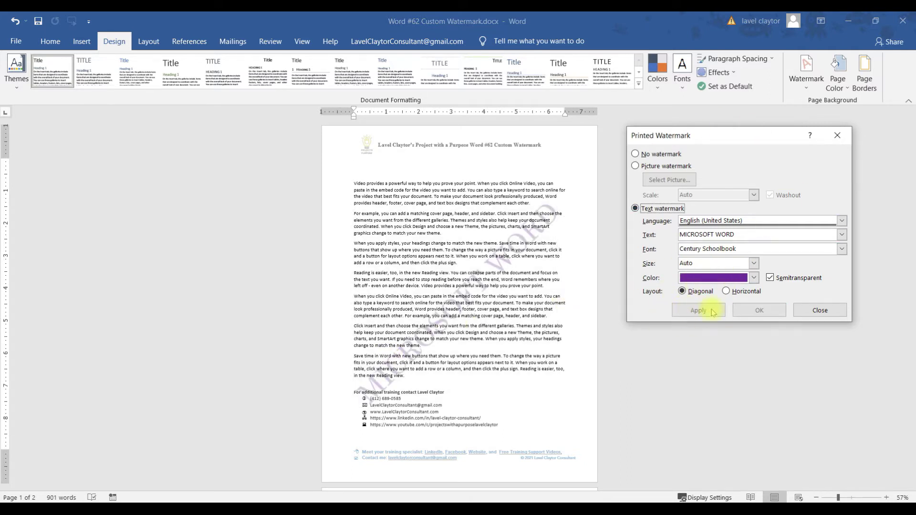
- Set the text watermark's size to 120 and apply it
{"action": "left_click", "coordinate": [754, 263]}
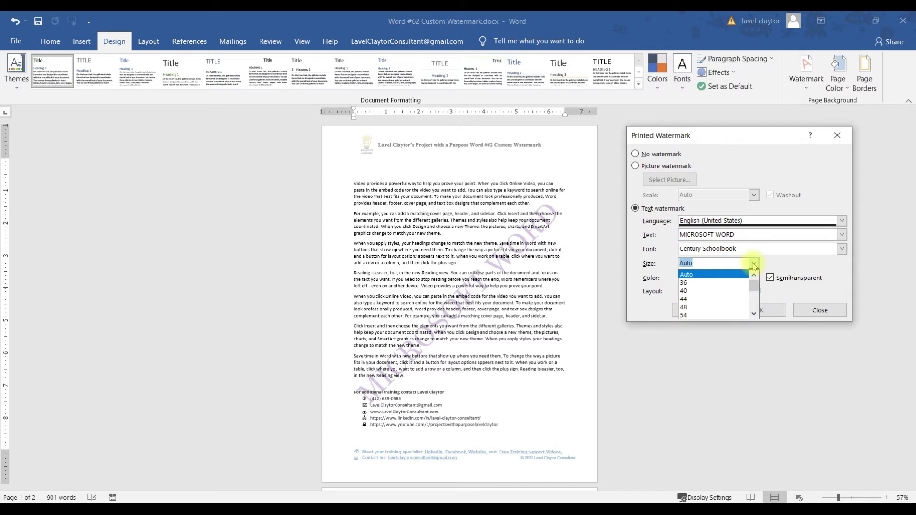
{"action": "left_click_drag", "start_coordinate": [754, 285], "coordinate": [757, 314]}
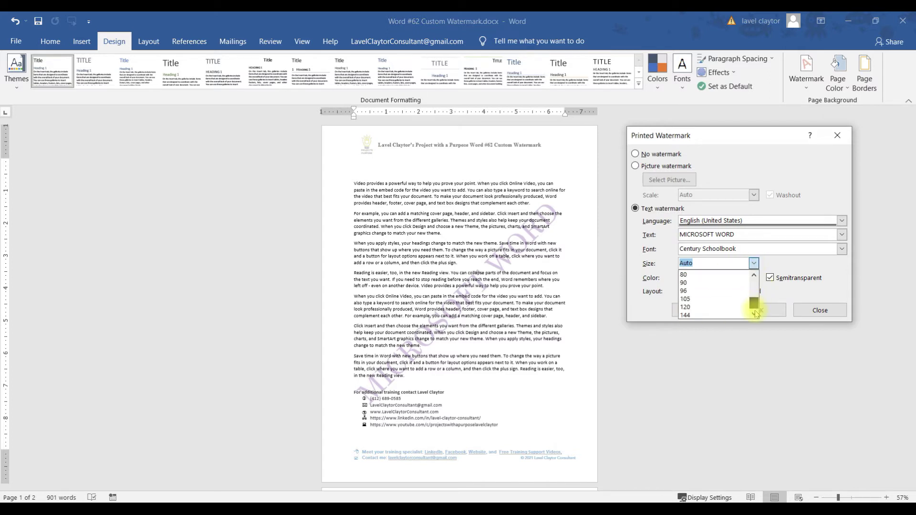
{"action": "left_click", "coordinate": [696, 307]}
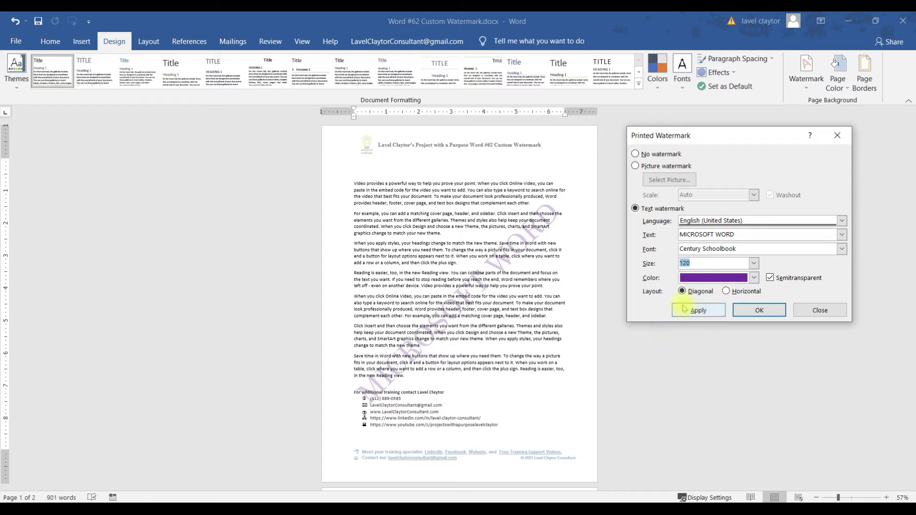
{"action": "left_click", "coordinate": [708, 312]}
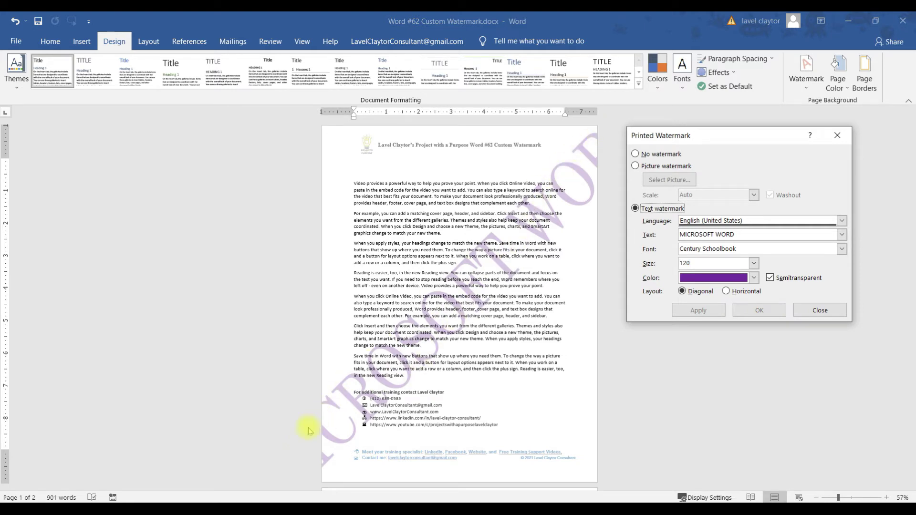
- Set the text watermark's size back to Auto and apply it
{"action": "left_click", "coordinate": [754, 263]}
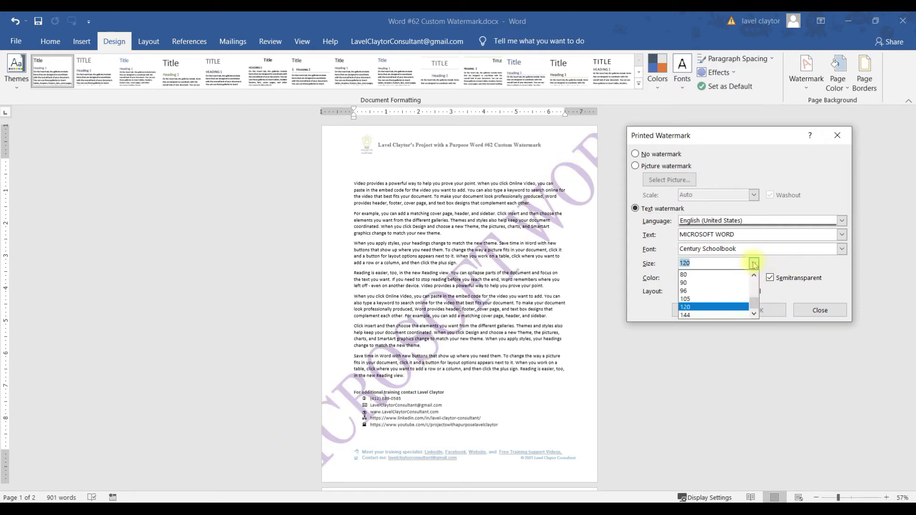
{"action": "left_click", "coordinate": [688, 274]}
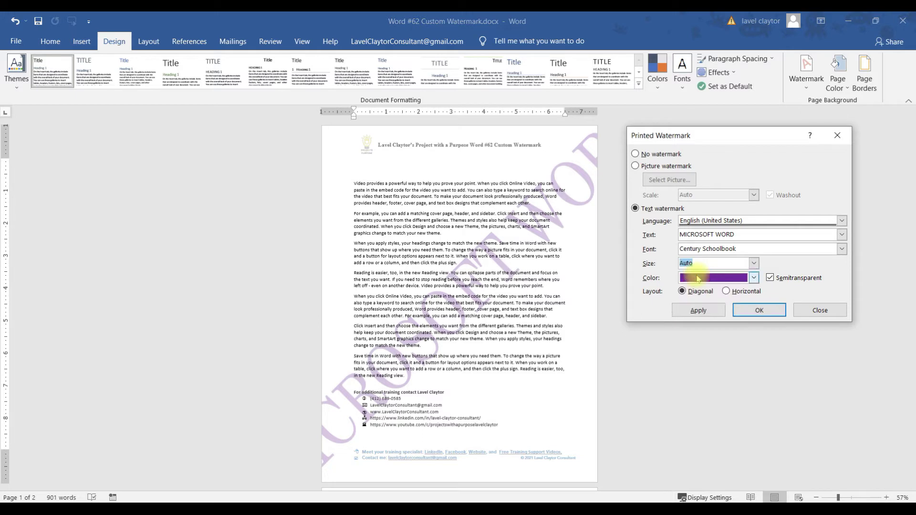
{"action": "left_click", "coordinate": [696, 311]}
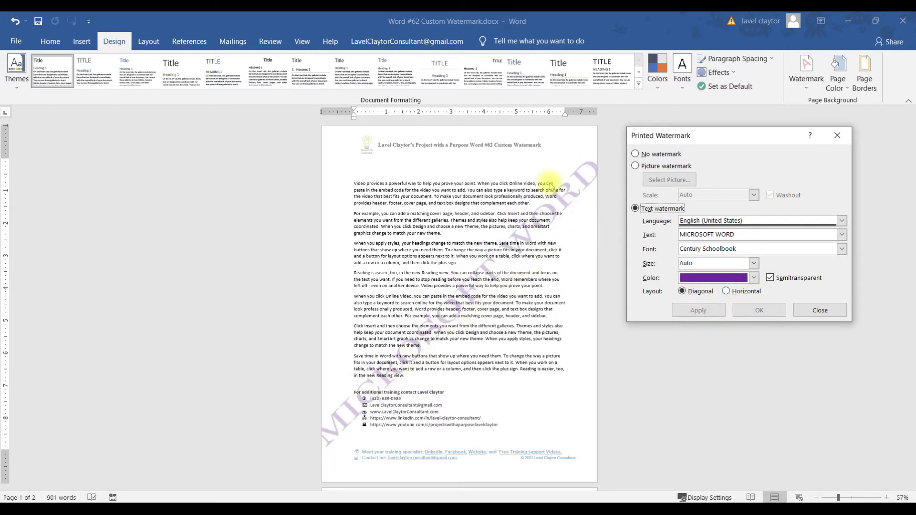
- Recolor the text watermark with a gray theme color, apply it, and check both pages in the print preview
{"action": "left_click", "coordinate": [754, 278]}
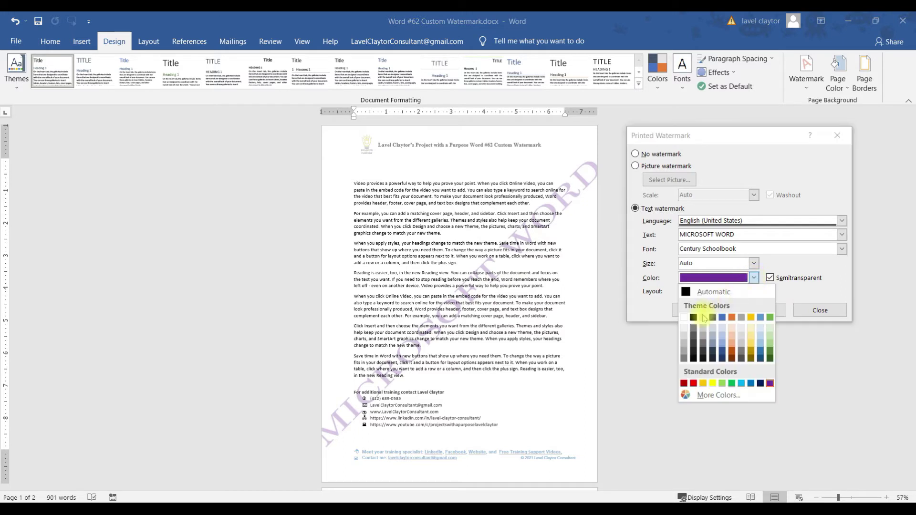
{"action": "left_click", "coordinate": [684, 347]}
{"action": "left_click", "coordinate": [697, 311]}
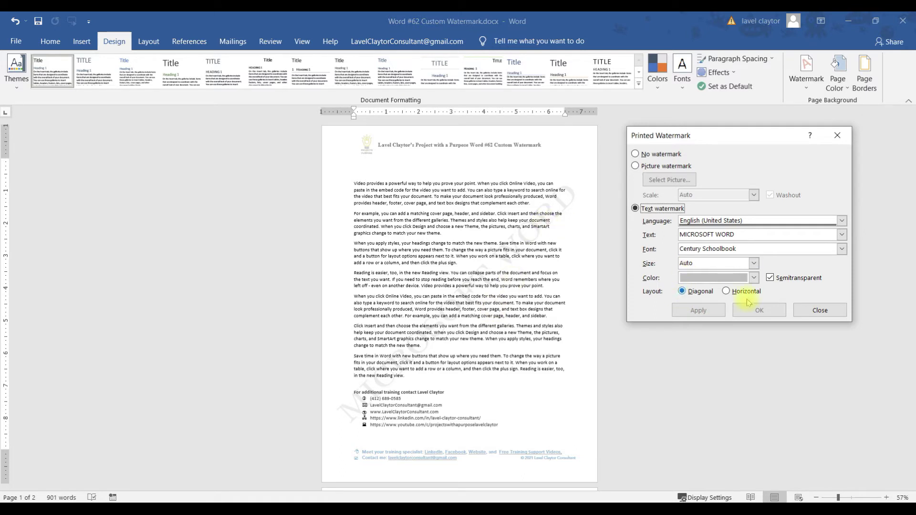
{"action": "left_click", "coordinate": [820, 310]}
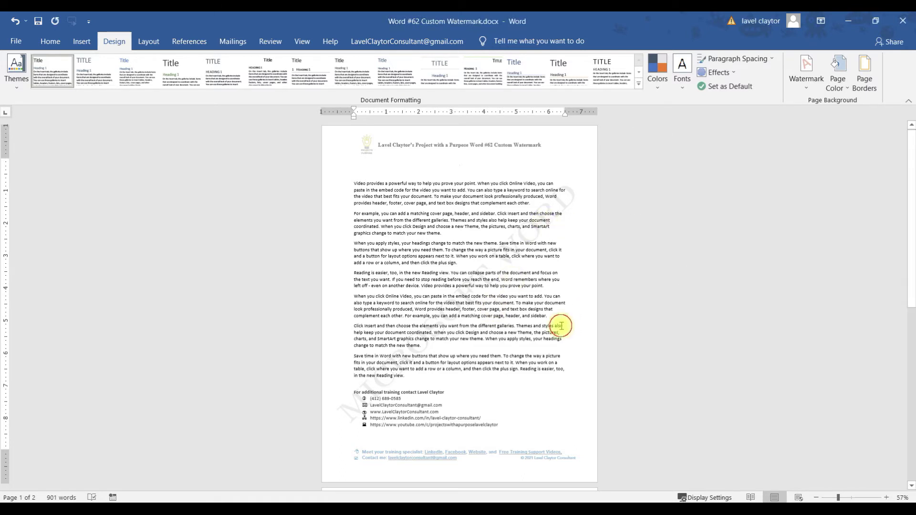
{"action": "key", "text": "ctrl+p"}
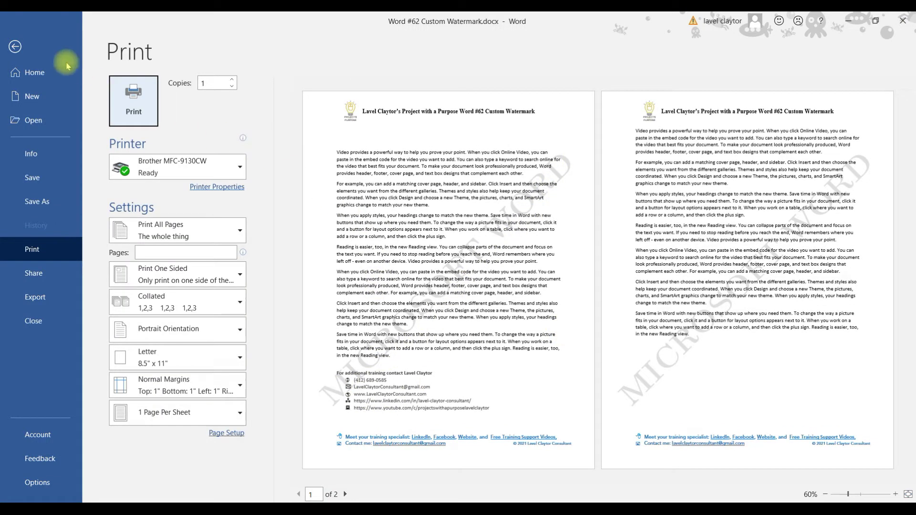
{"action": "left_click", "coordinate": [15, 47]}
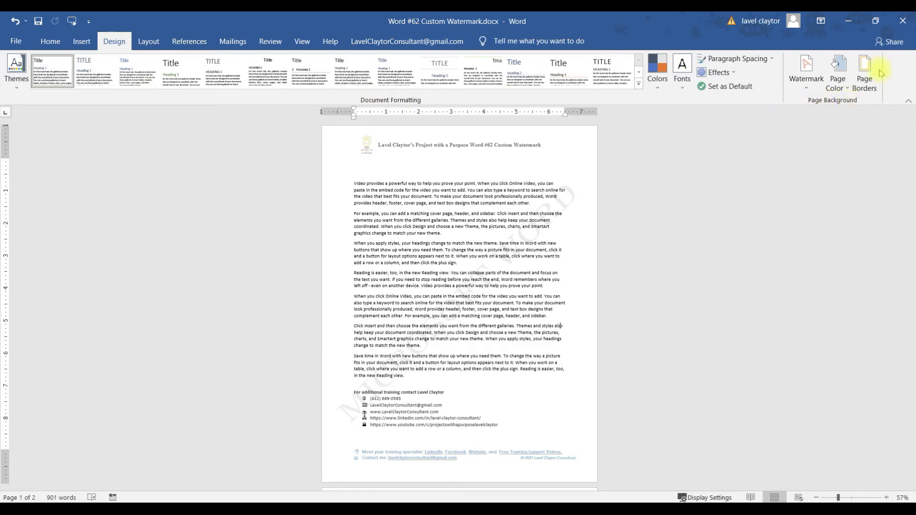
- Change the custom watermark's layout to Horizontal, apply it, and check both pages in the print preview
{"action": "left_click", "coordinate": [807, 85]}
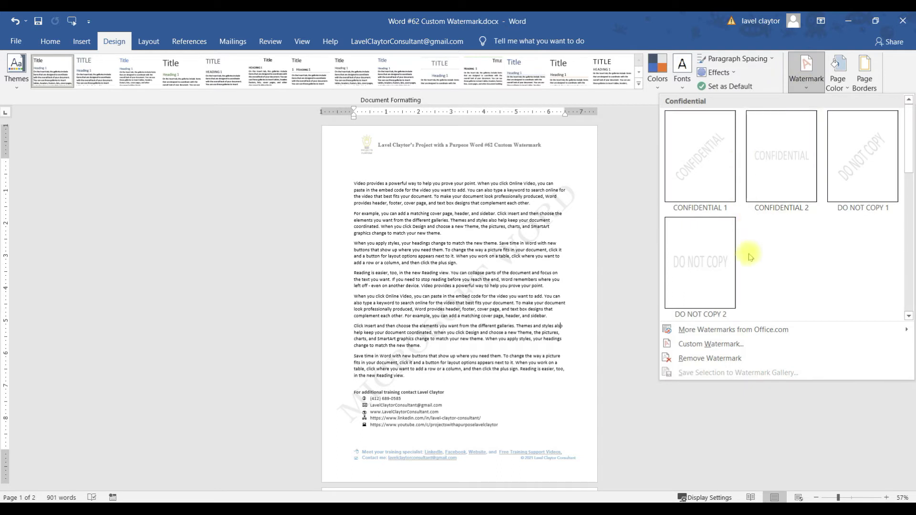
{"action": "left_click", "coordinate": [708, 345]}
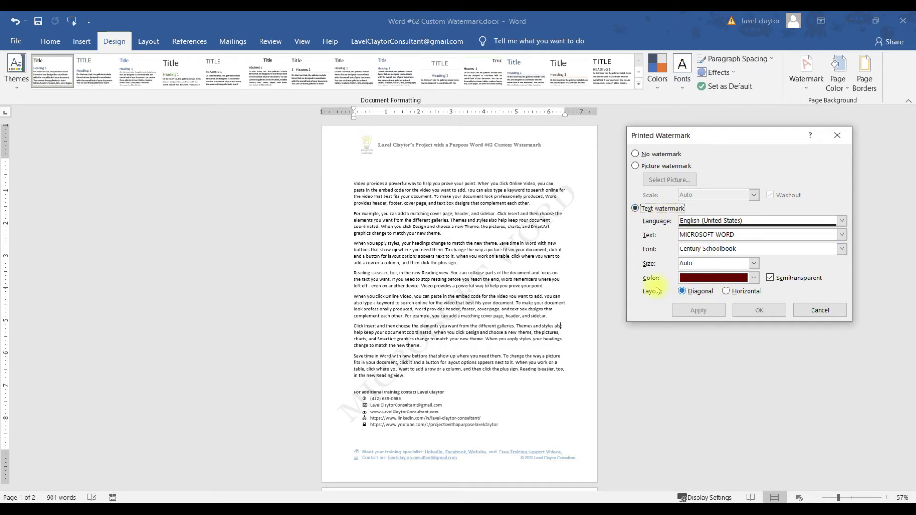
{"action": "left_click", "coordinate": [727, 292]}
{"action": "left_click", "coordinate": [697, 311]}
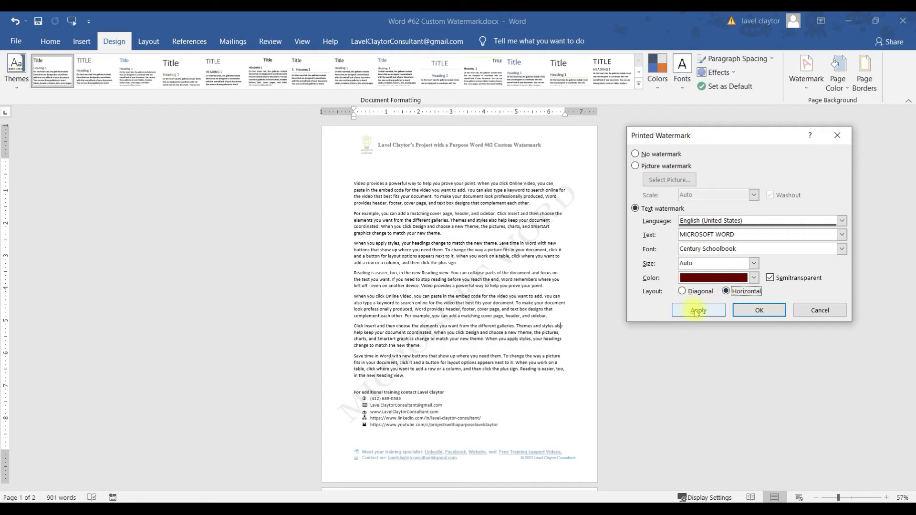
{"action": "left_click", "coordinate": [697, 311]}
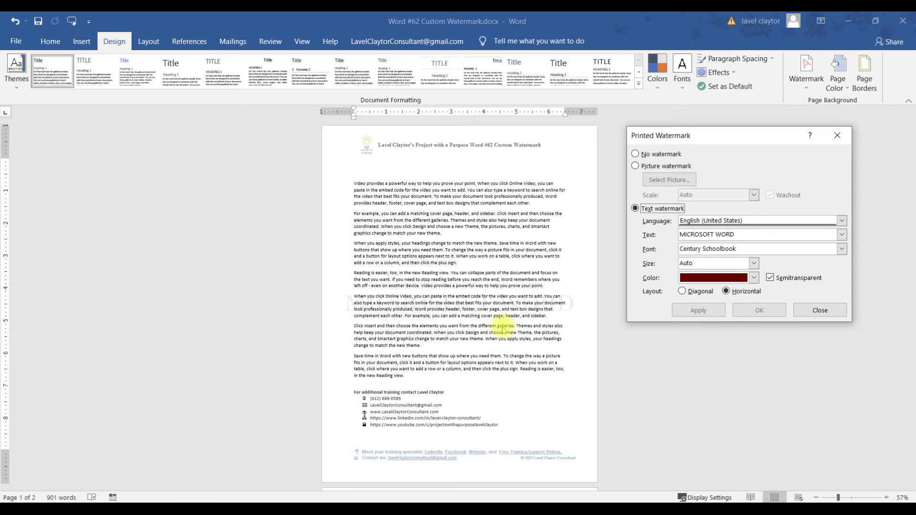
{"action": "left_click", "coordinate": [822, 310]}
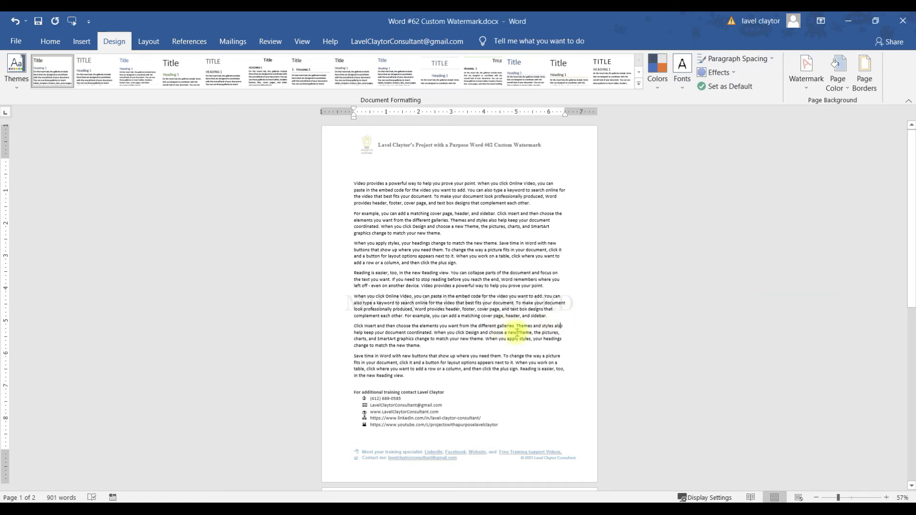
{"action": "key", "text": "ctrl+p"}
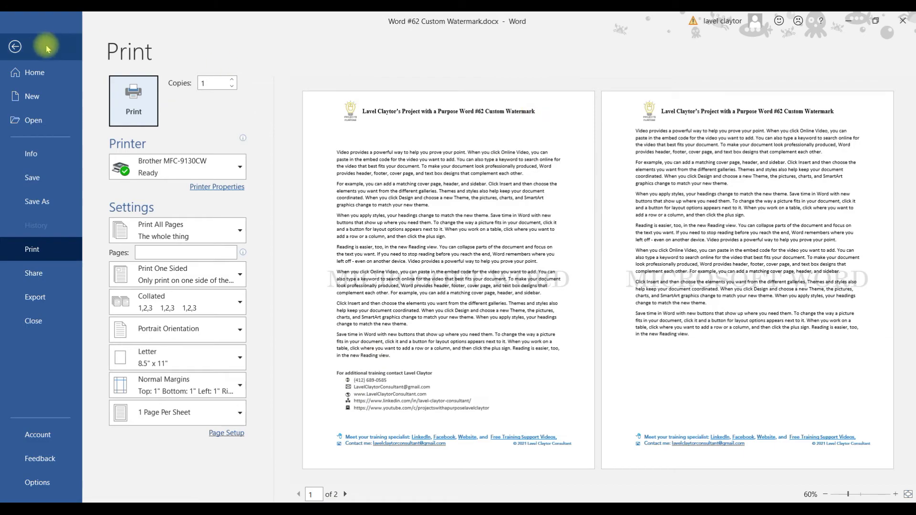
{"action": "left_click", "coordinate": [14, 47]}
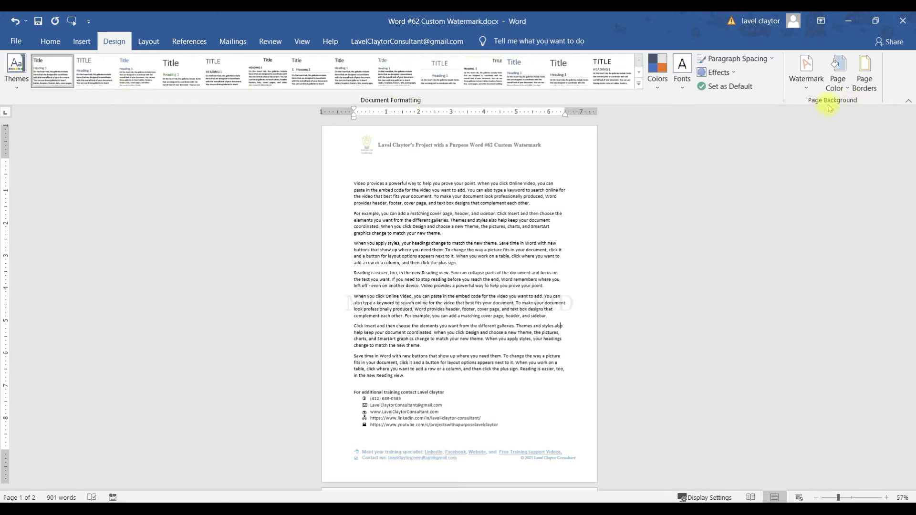
- Switch the custom watermark to a picture watermark and open the choice of picture sources
{"action": "left_click", "coordinate": [806, 89]}
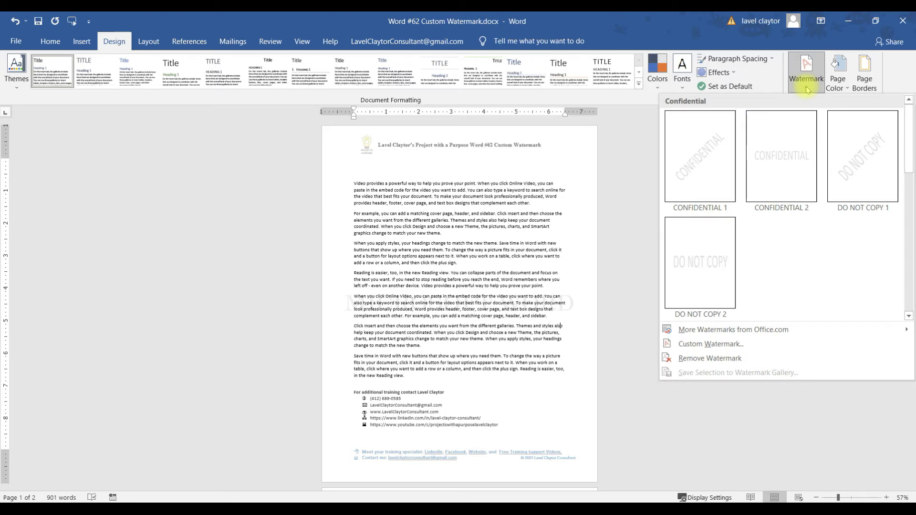
{"action": "left_click", "coordinate": [708, 345]}
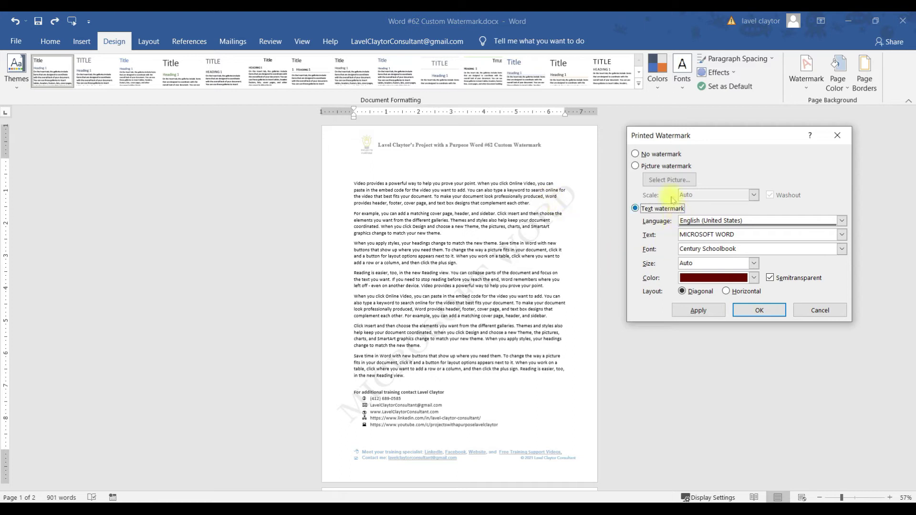
{"action": "left_click", "coordinate": [657, 167]}
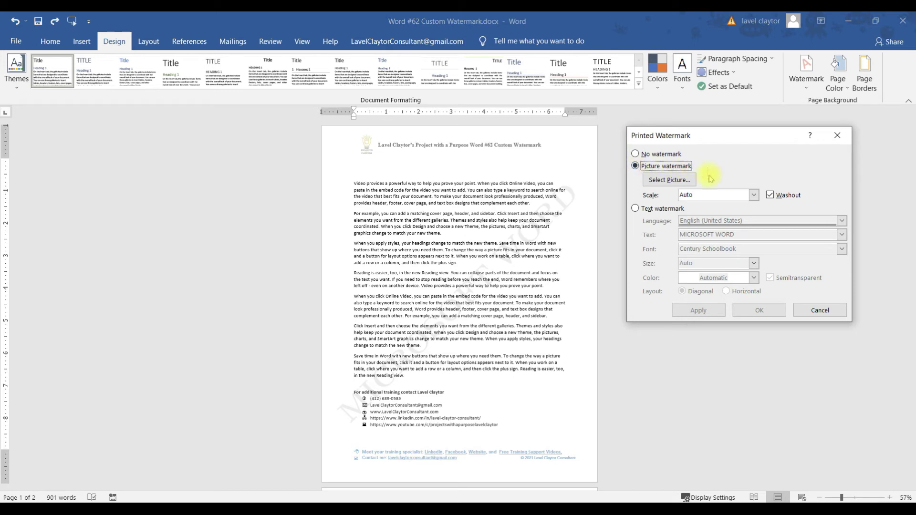
{"action": "left_click", "coordinate": [668, 180]}
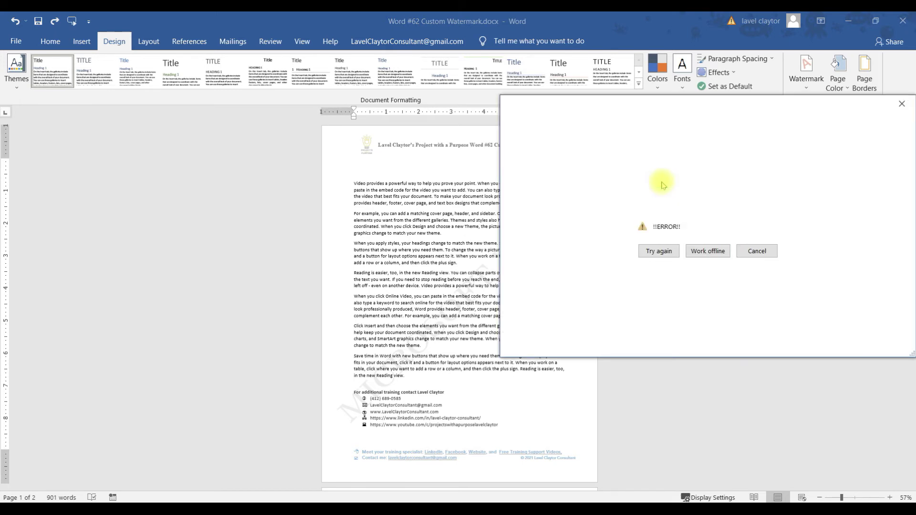
{"action": "left_click", "coordinate": [757, 253]}
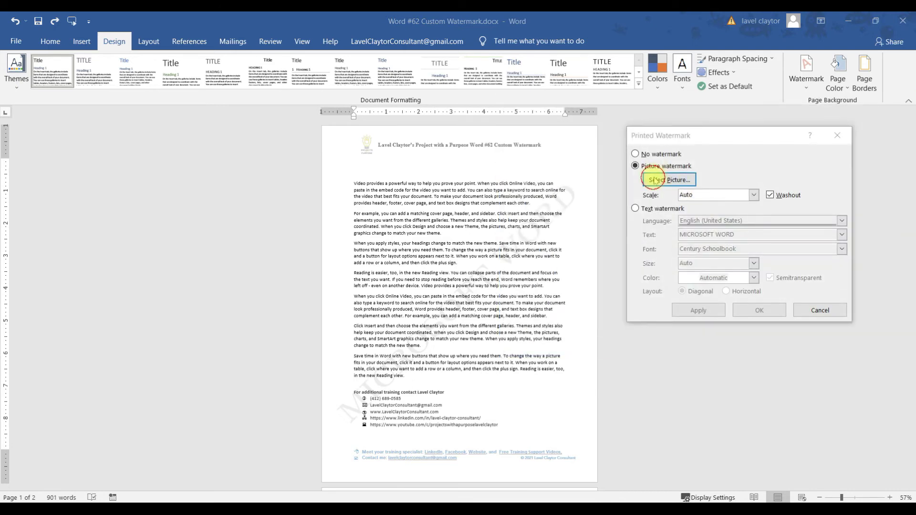
{"action": "left_click", "coordinate": [661, 181]}
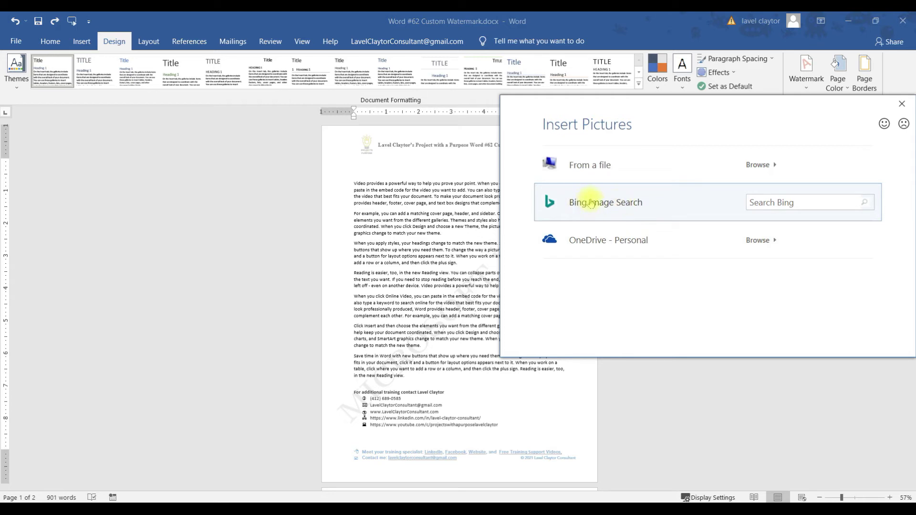
- Search Bing images for KITTENS and insert the first picture of two sleeping kittens as the watermark picture
{"action": "left_click", "coordinate": [609, 203]}
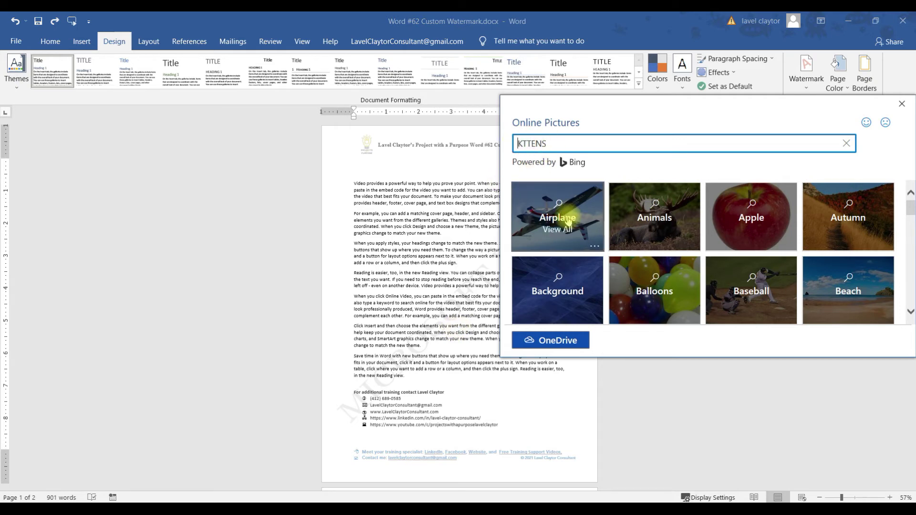
{"action": "type", "text": "I"}
{"action": "key", "text": "Return"}
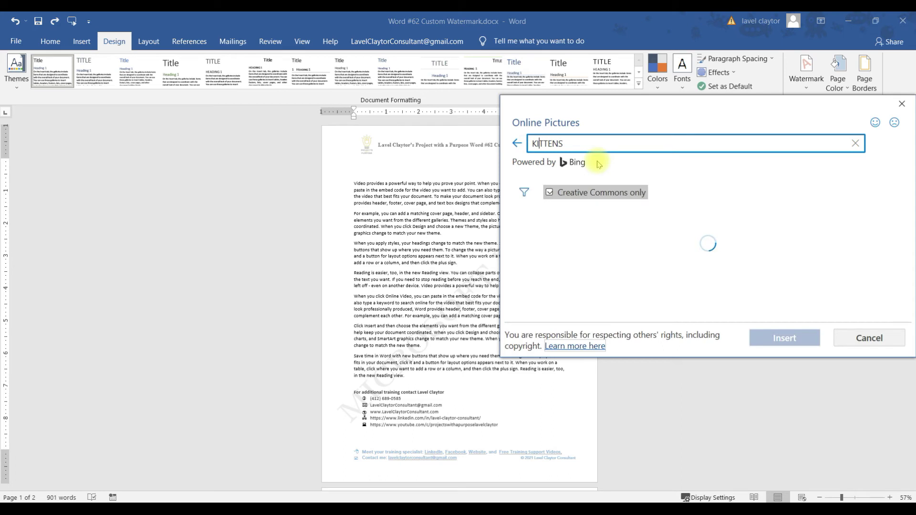
{"action": "key", "text": "Caps_Lock"}
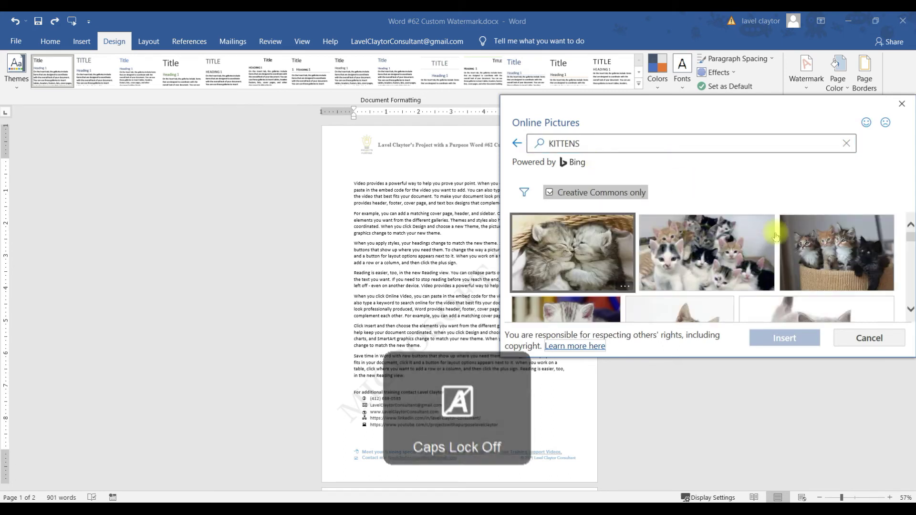
{"action": "left_click", "coordinate": [574, 253]}
{"action": "left_click", "coordinate": [797, 339]}
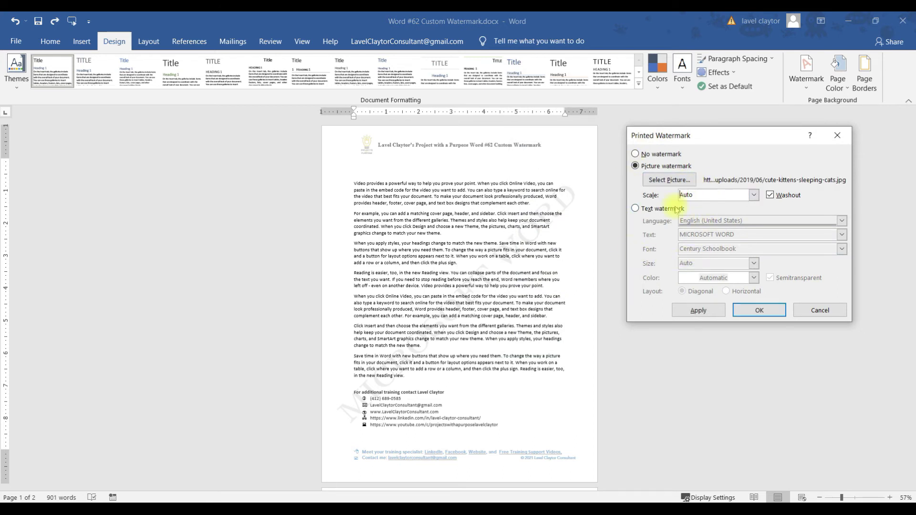
- Apply the kitten picture watermark with Auto scale and Washout, and examine it up close in the print preview
{"action": "left_click", "coordinate": [698, 310]}
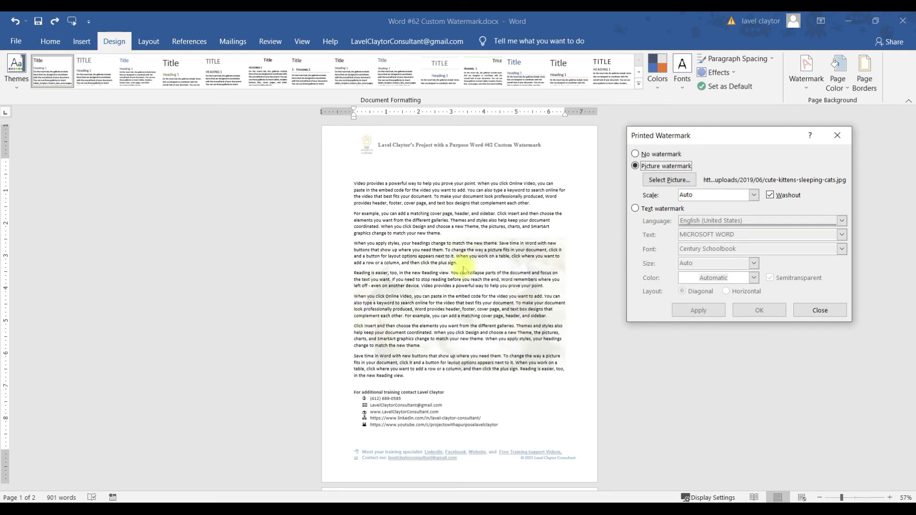
{"action": "left_click", "coordinate": [820, 311]}
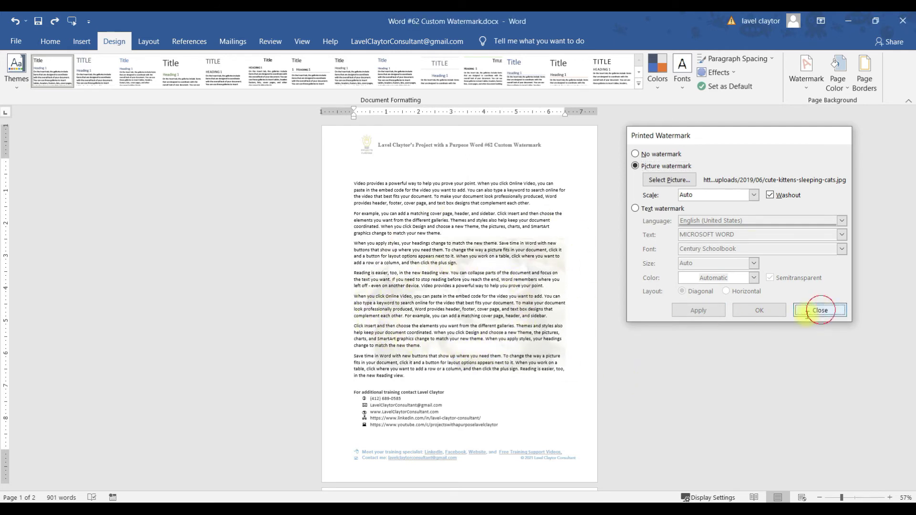
{"action": "key", "text": "ctrl+p"}
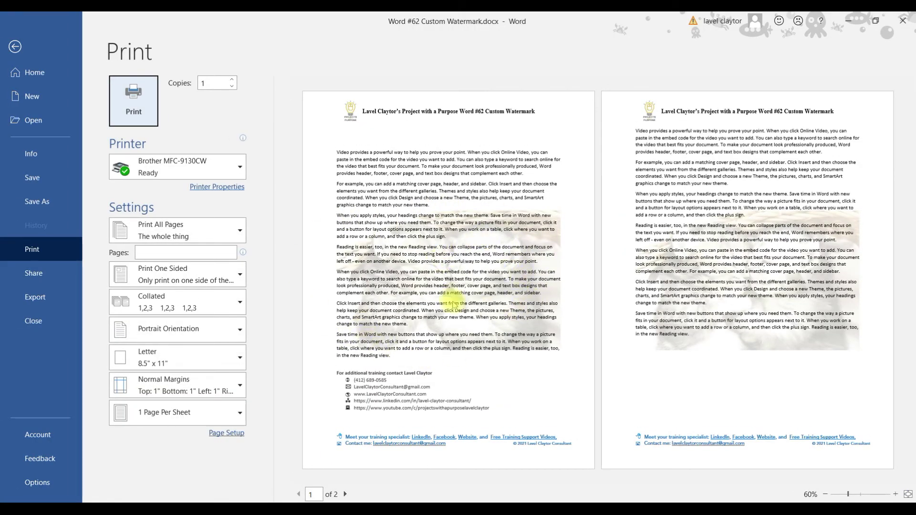
{"action": "scroll", "coordinate": [453, 304], "scroll_direction": "up", "scroll_amount": 10}
{"action": "scroll", "coordinate": [484, 305], "scroll_direction": "down", "scroll_amount": 5}
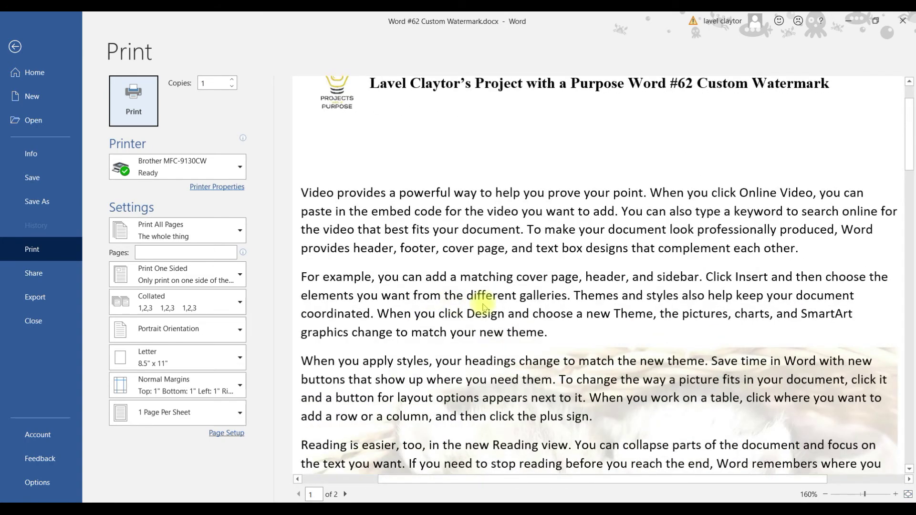
{"action": "scroll", "coordinate": [484, 305], "scroll_direction": "down", "scroll_amount": 3}
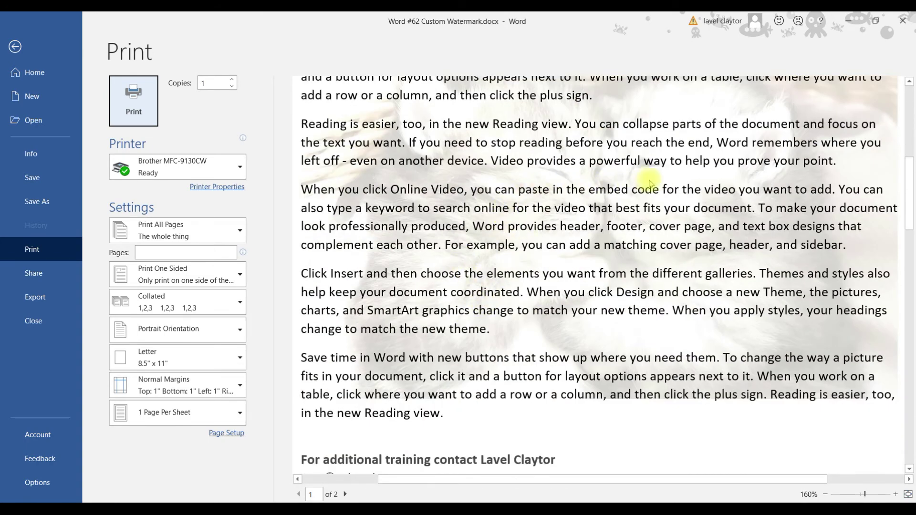
{"action": "scroll", "coordinate": [597, 241], "scroll_direction": "down", "scroll_amount": 6}
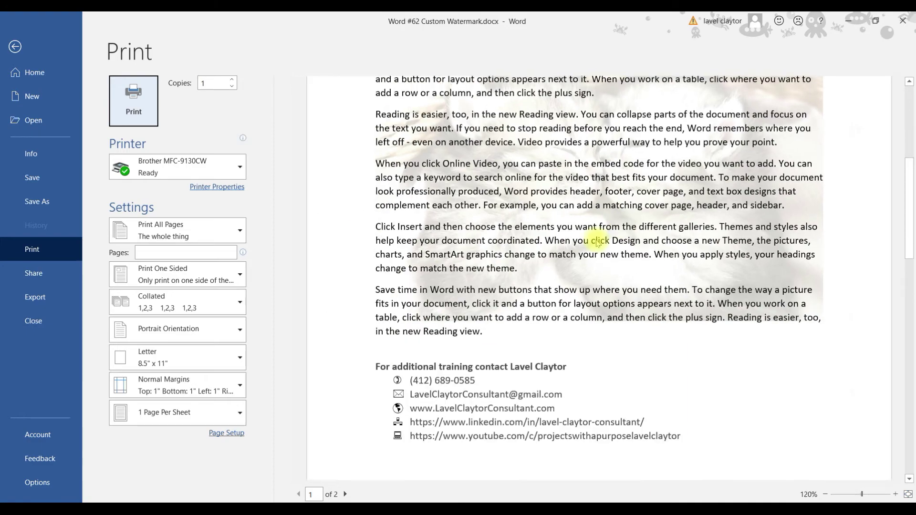
{"action": "scroll", "coordinate": [597, 243], "scroll_direction": "down", "scroll_amount": 1}
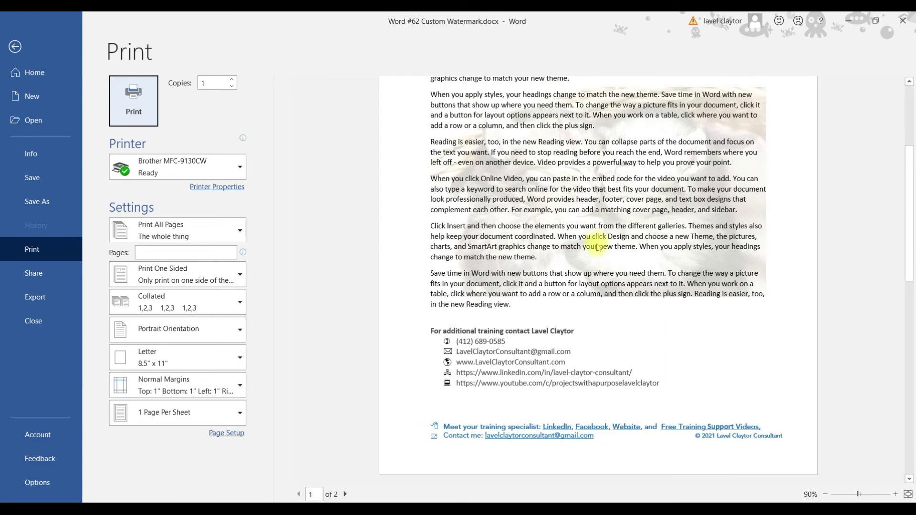
{"action": "key", "text": "Escape"}
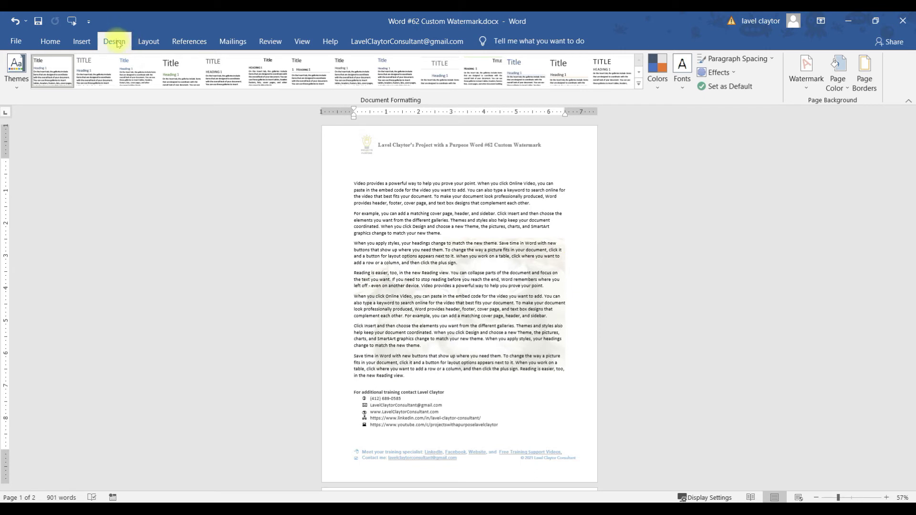
- Turn off Washout for the picture watermark, apply it, and check both pages in the print preview
{"action": "left_click", "coordinate": [807, 88]}
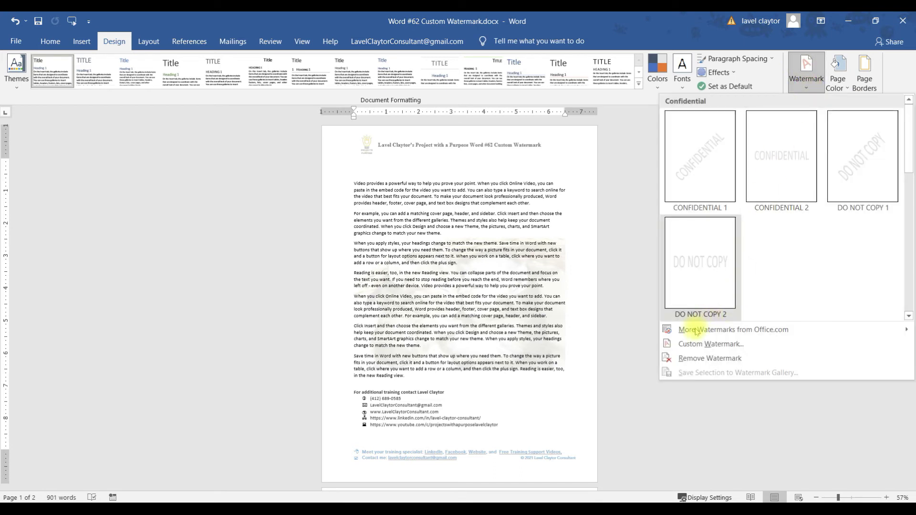
{"action": "left_click", "coordinate": [700, 344]}
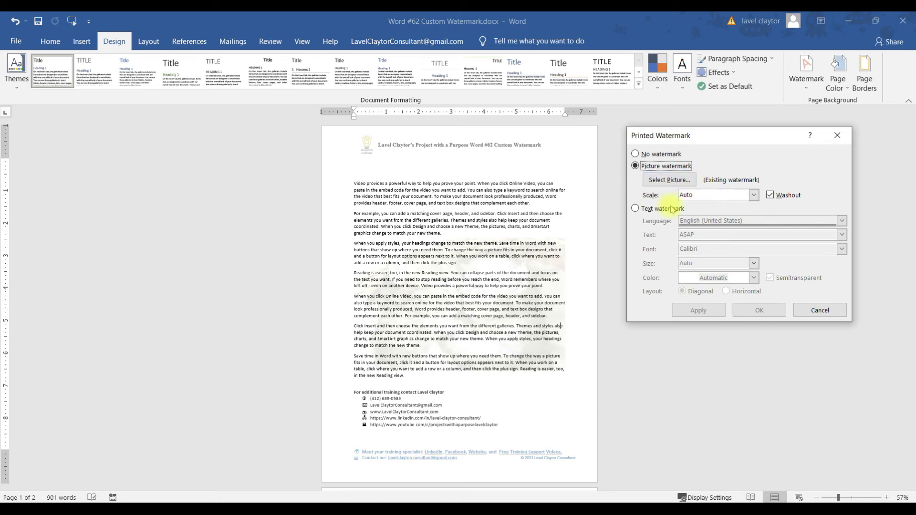
{"action": "left_click", "coordinate": [770, 195]}
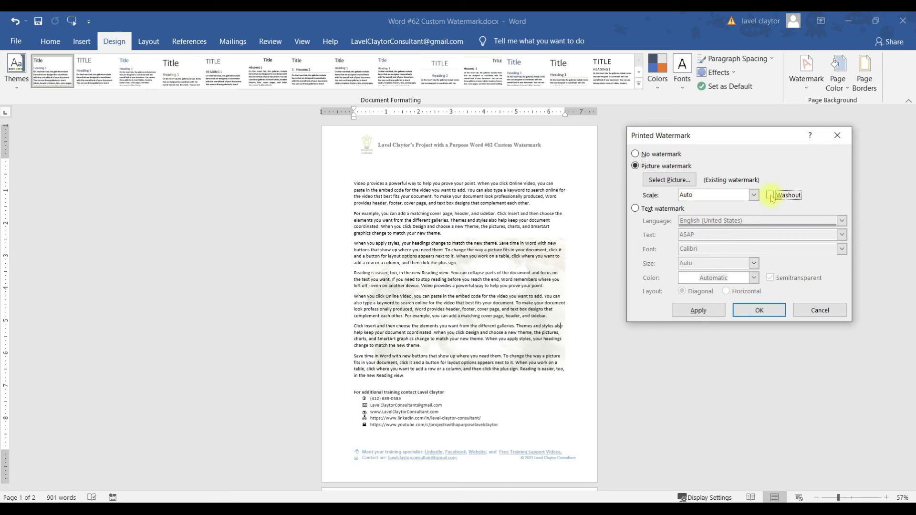
{"action": "left_click", "coordinate": [697, 311]}
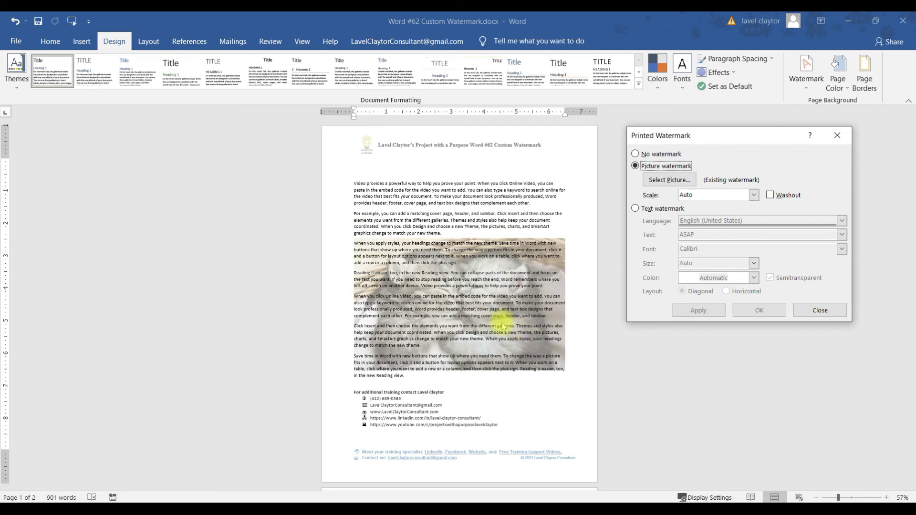
{"action": "left_click", "coordinate": [821, 312]}
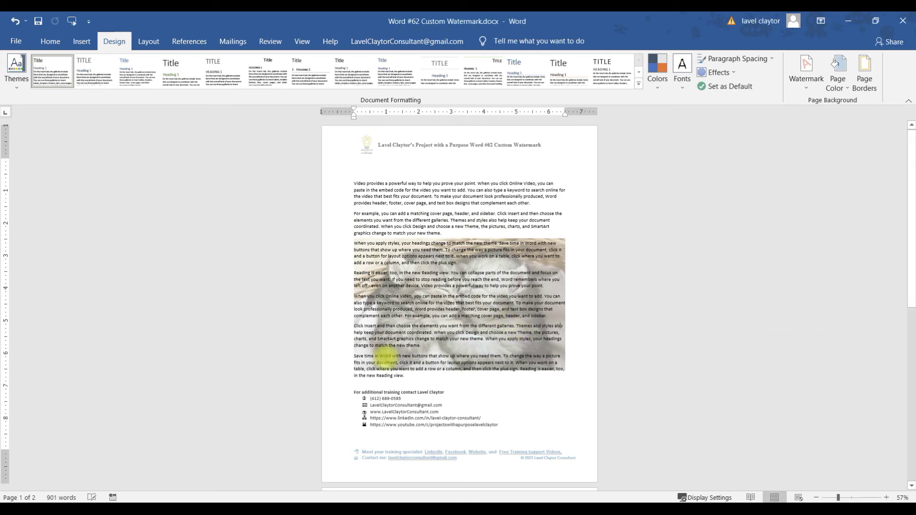
{"action": "key", "text": "ctrl+p"}
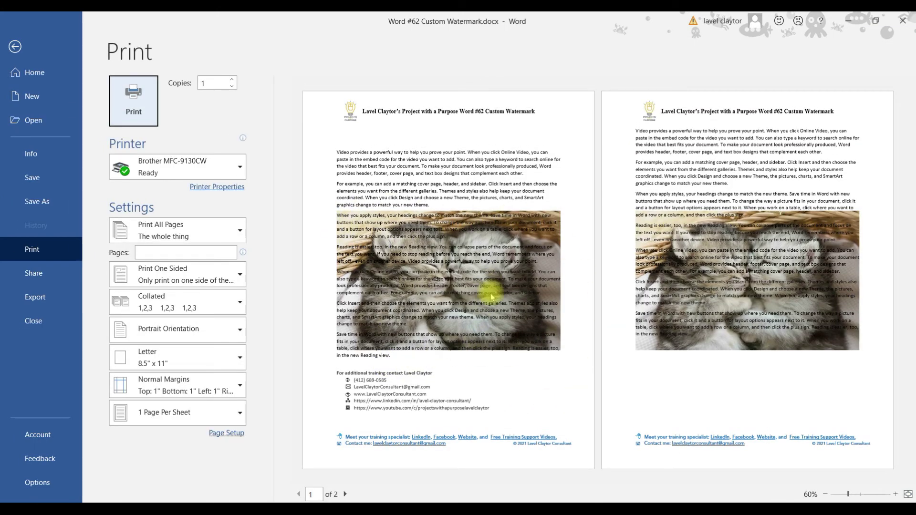
{"action": "key", "text": "Escape"}
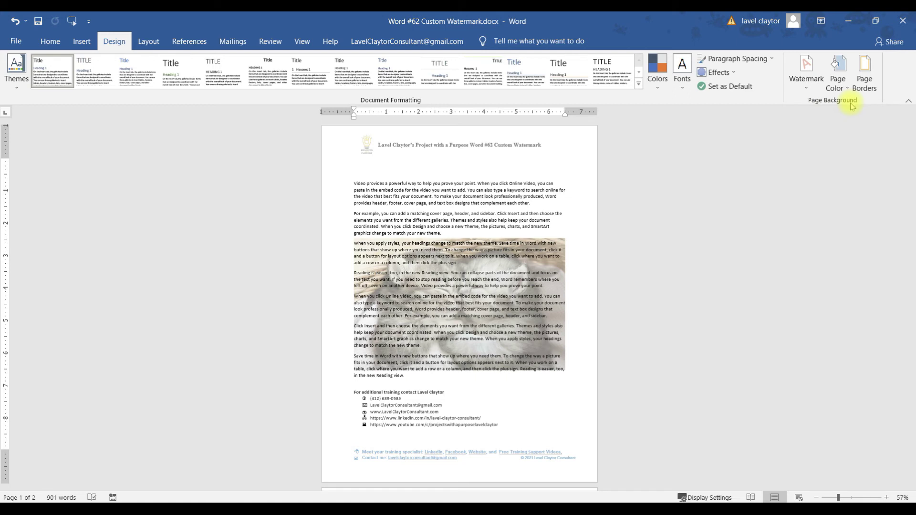
- Turn Washout back on for the picture watermark and apply it
{"action": "left_click", "coordinate": [808, 80]}
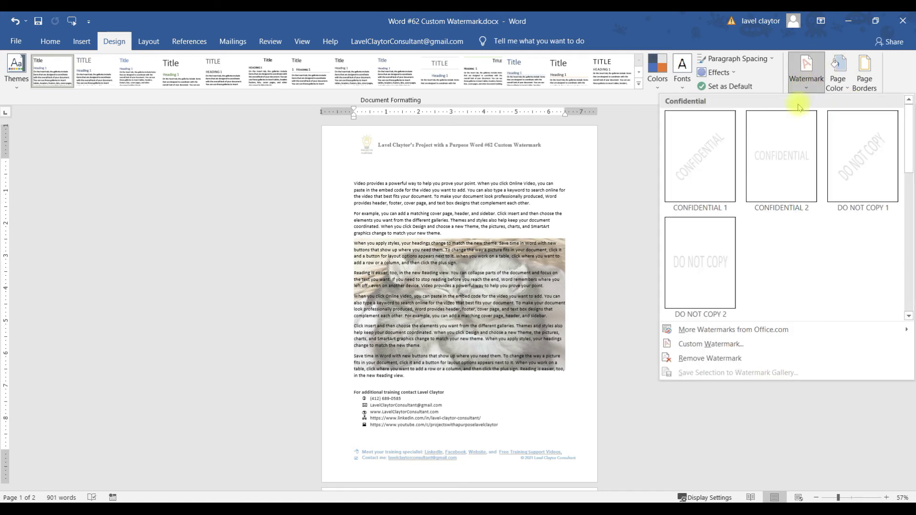
{"action": "left_click", "coordinate": [691, 344]}
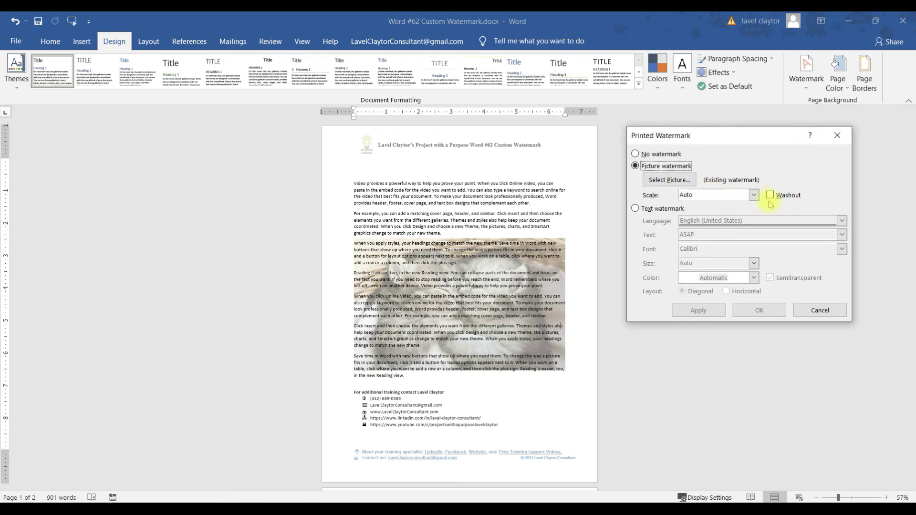
{"action": "left_click", "coordinate": [771, 195]}
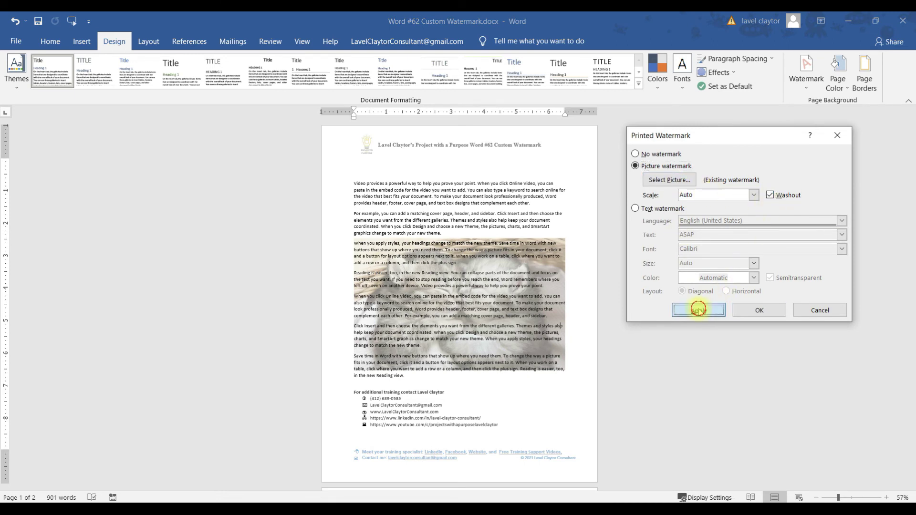
{"action": "left_click", "coordinate": [699, 310]}
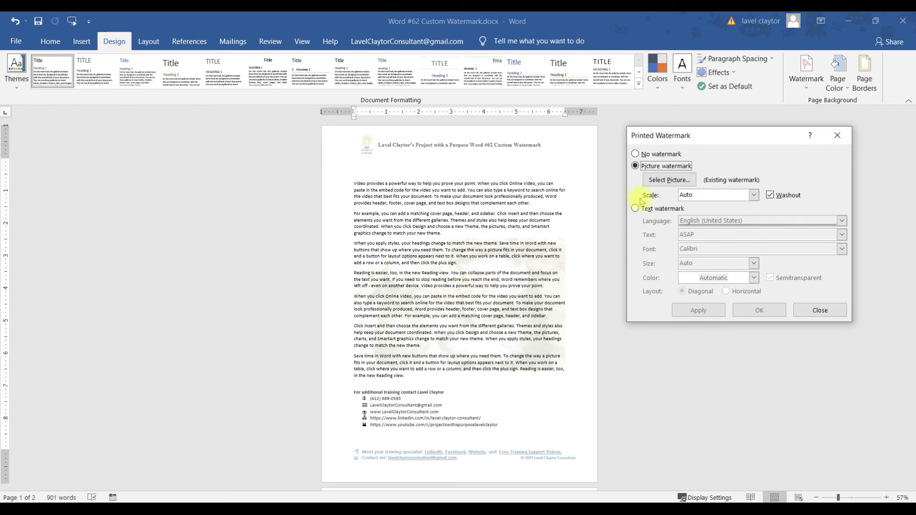
- Set the picture watermark's scale to 200%, apply it, and open the print preview
{"action": "left_click", "coordinate": [754, 195]}
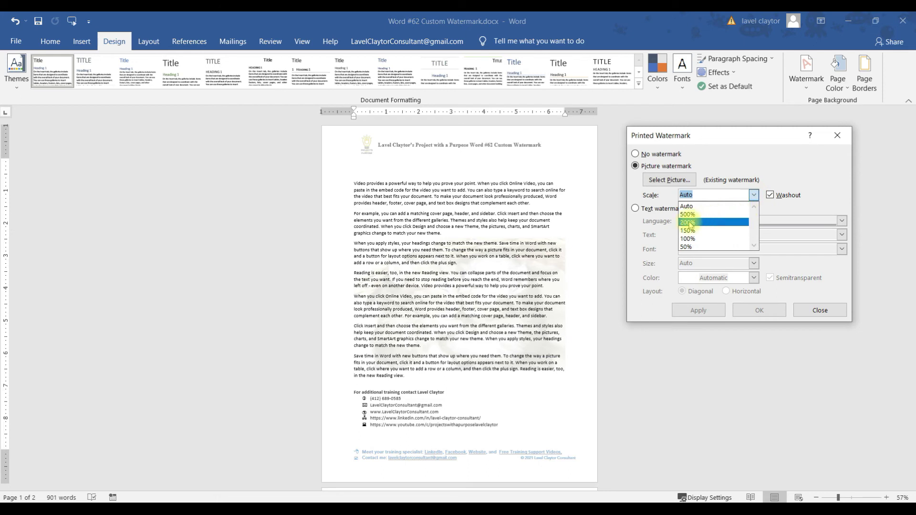
{"action": "left_click", "coordinate": [689, 223]}
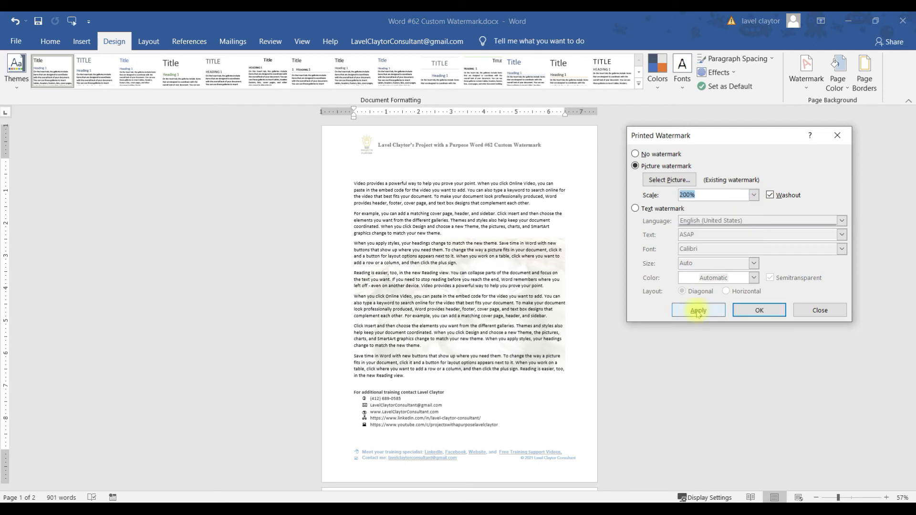
{"action": "left_click", "coordinate": [698, 310]}
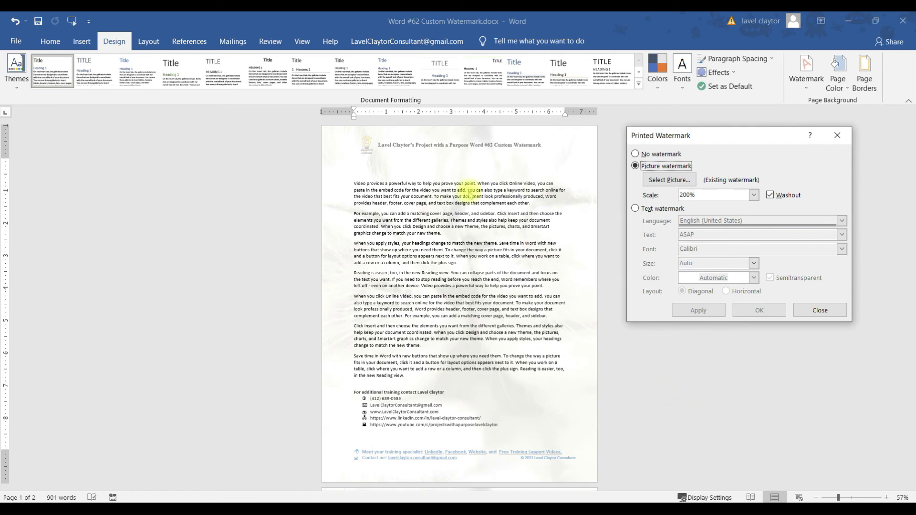
{"action": "left_click", "coordinate": [821, 311]}
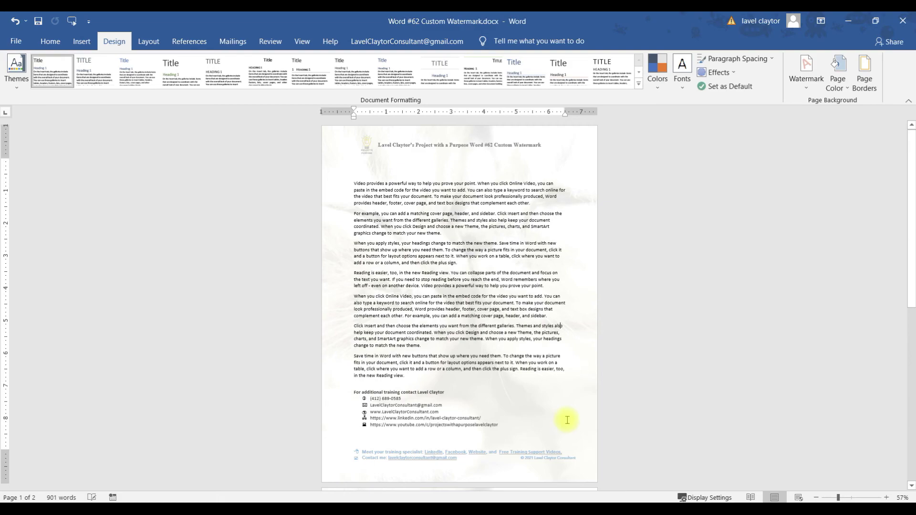
{"action": "key", "text": "ctrl+p"}
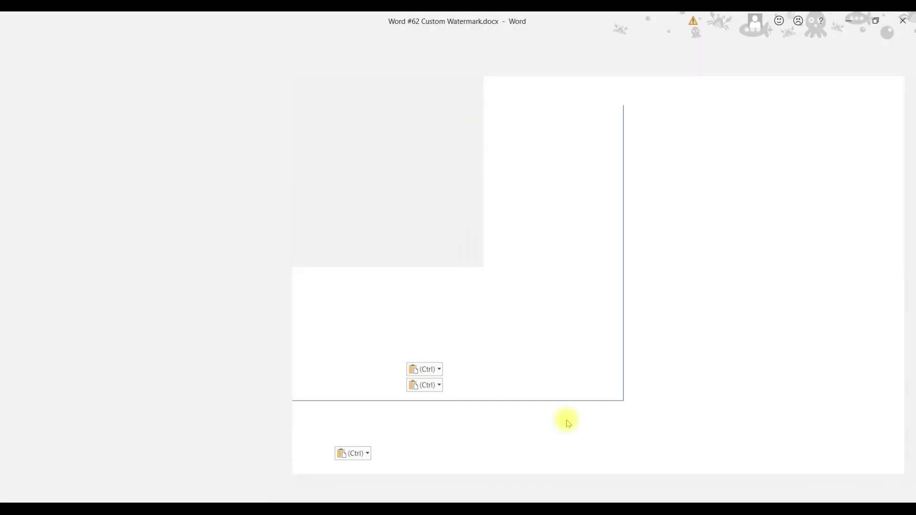
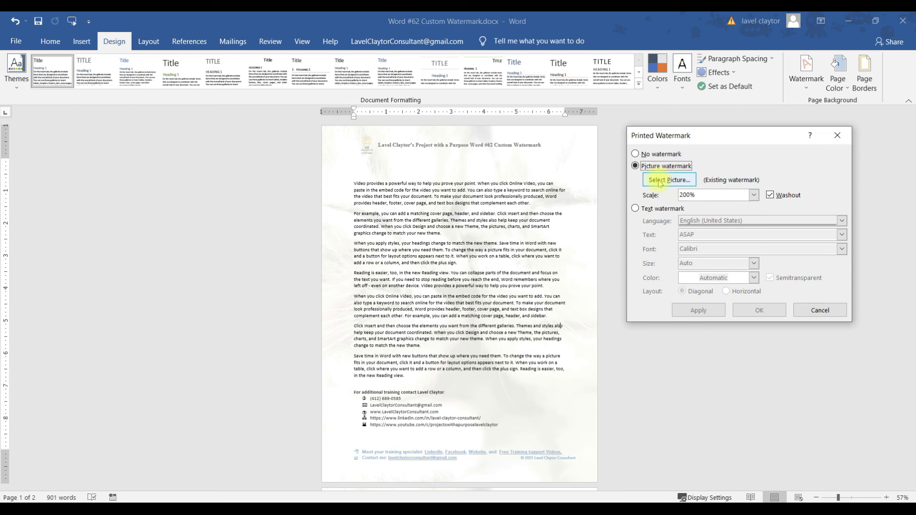
- Replace the watermark picture with the local file Vertical Logo.png, keeping Washout on, and apply it
{"action": "left_click", "coordinate": [660, 184]}
{"action": "left_click", "coordinate": [757, 252]}
{"action": "left_click", "coordinate": [659, 181]}
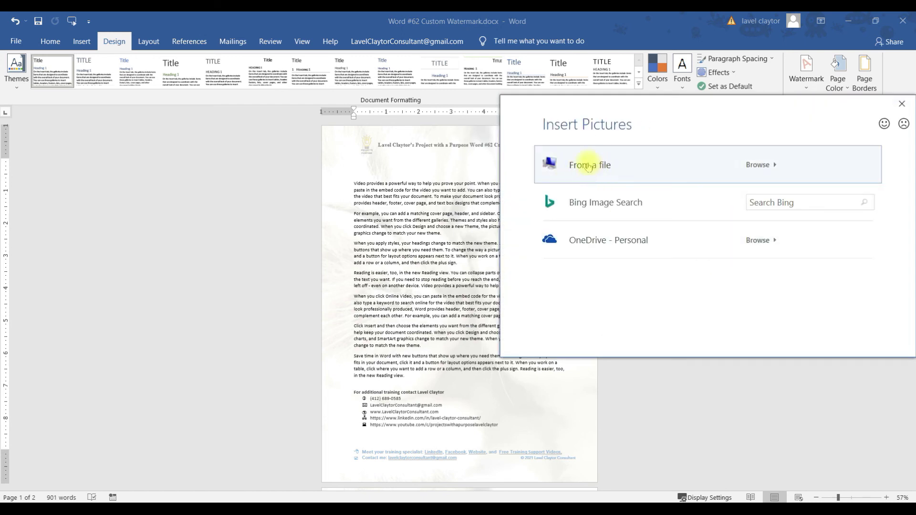
{"action": "left_click", "coordinate": [588, 165]}
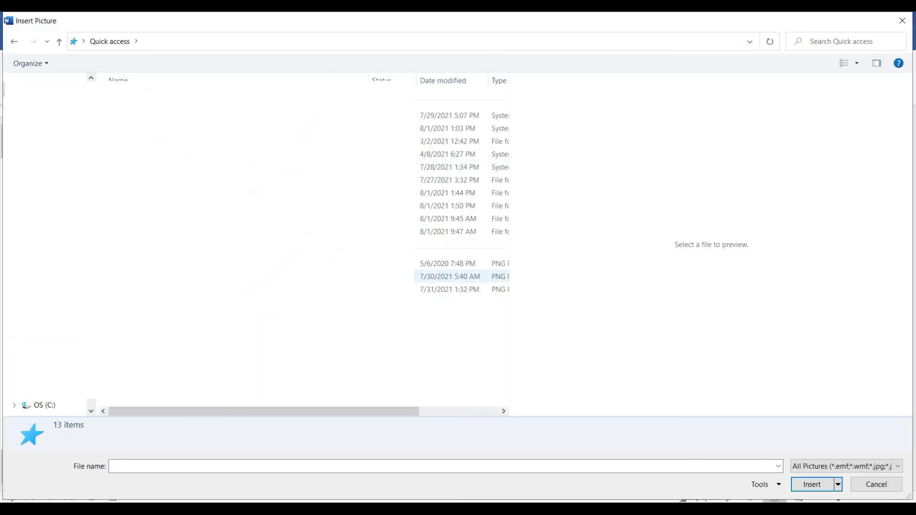
{"action": "left_click", "coordinate": [449, 263]}
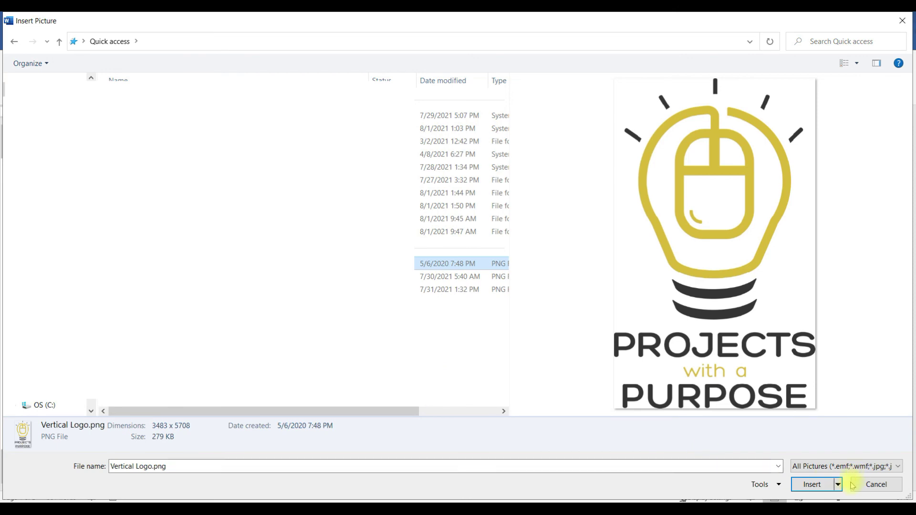
{"action": "left_click", "coordinate": [814, 486]}
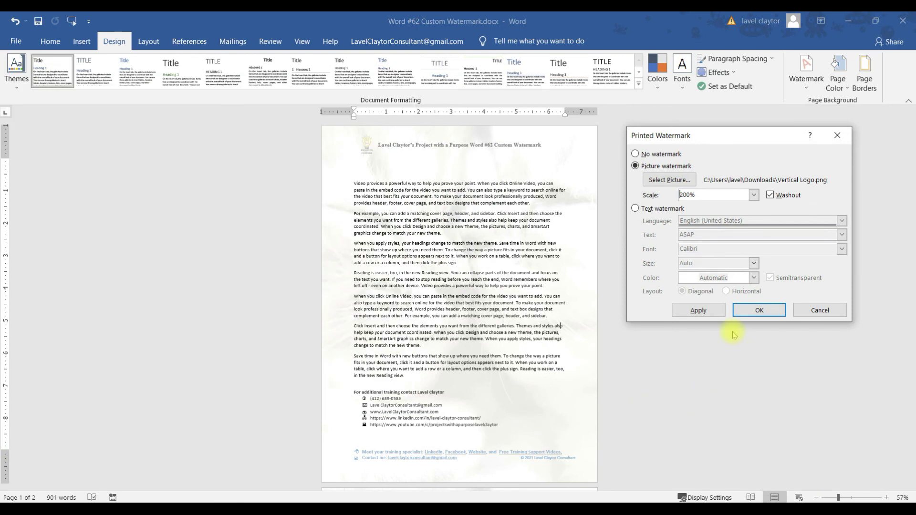
{"action": "left_click", "coordinate": [691, 310]}
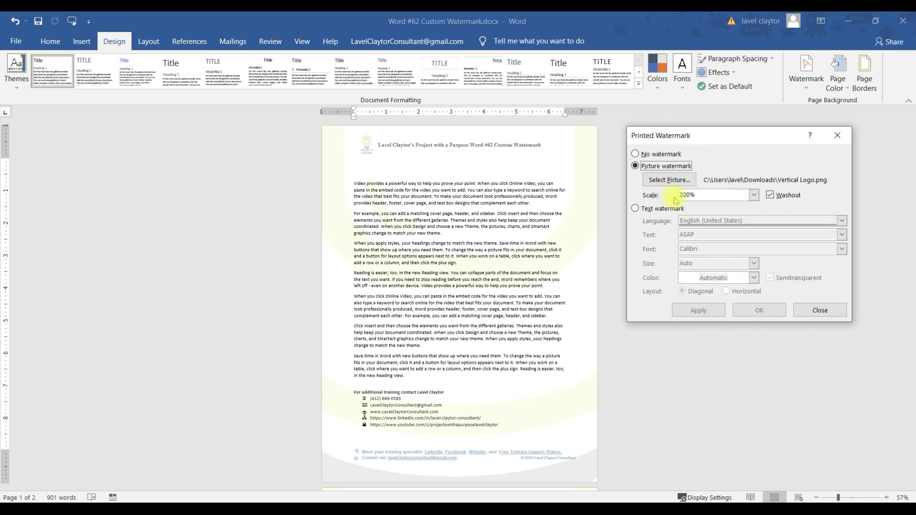
- Set the logo watermark's scale to Auto, apply it, and check both pages in the print preview
{"action": "left_click", "coordinate": [755, 196]}
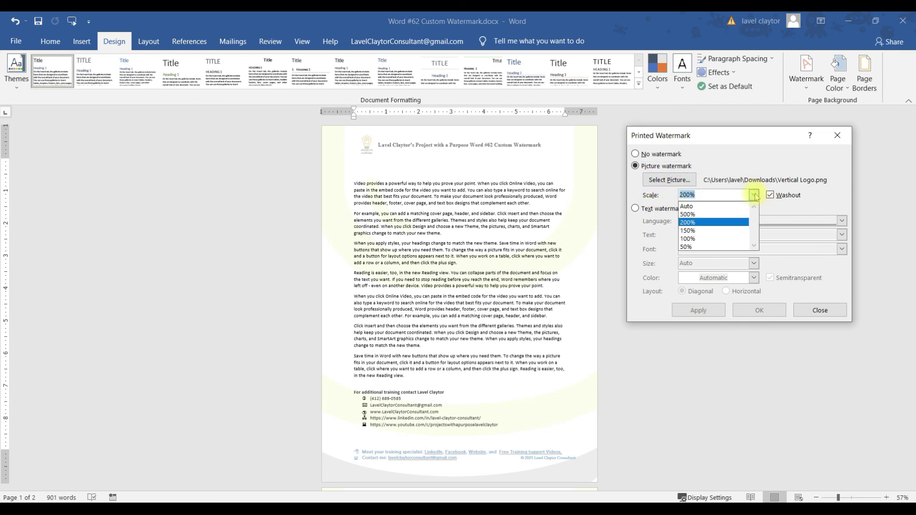
{"action": "left_click", "coordinate": [687, 206]}
{"action": "left_click", "coordinate": [697, 311]}
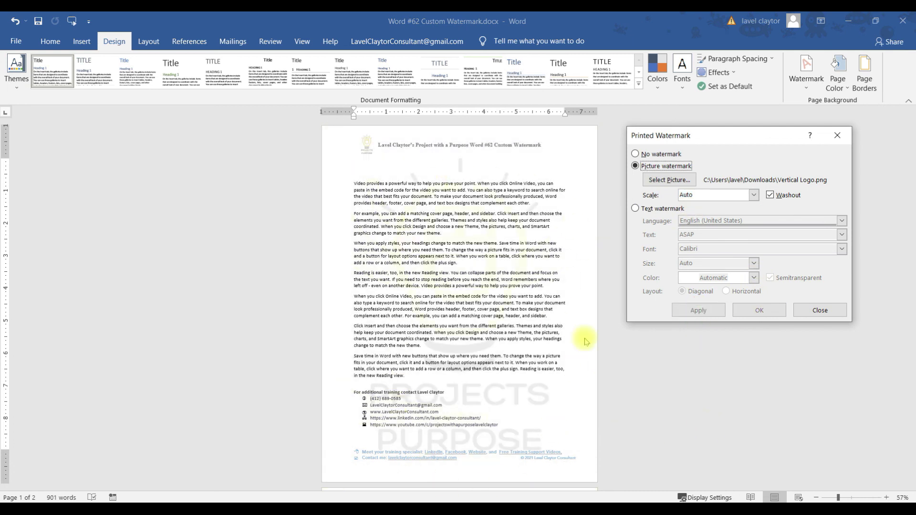
{"action": "left_click", "coordinate": [821, 311]}
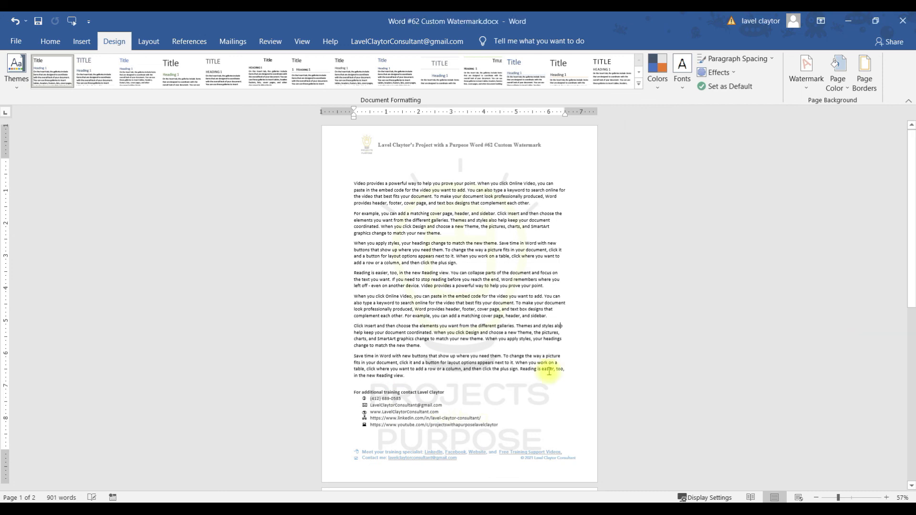
{"action": "key", "text": "ctrl+p"}
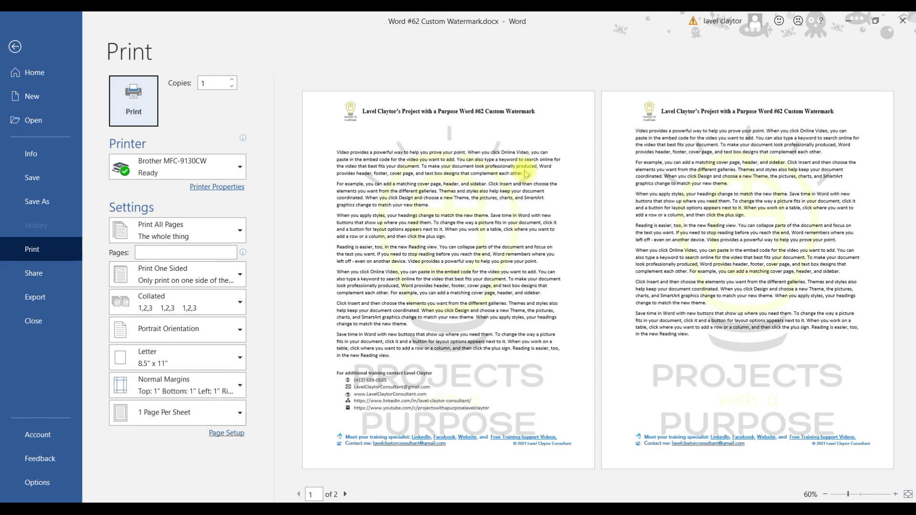
{"action": "key", "text": "Escape"}
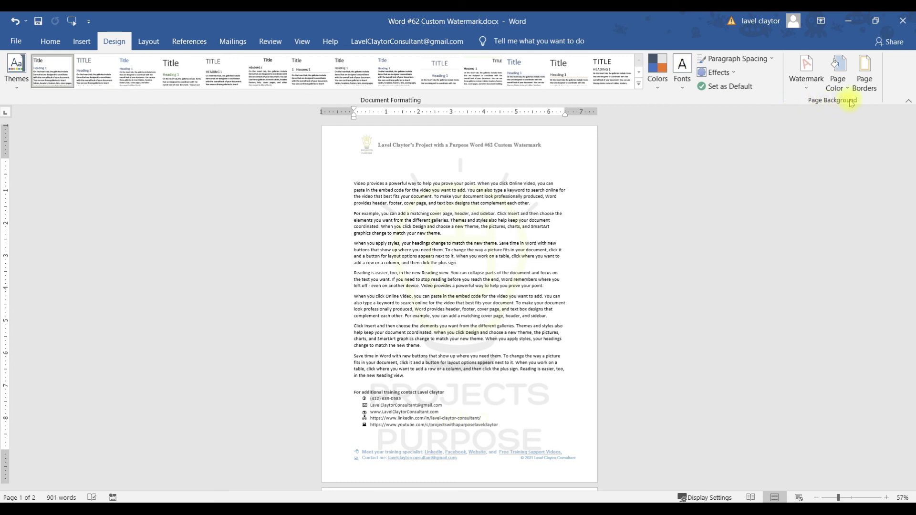
- Remove the watermark from the document and check both pages in the print preview
{"action": "left_click", "coordinate": [806, 81]}
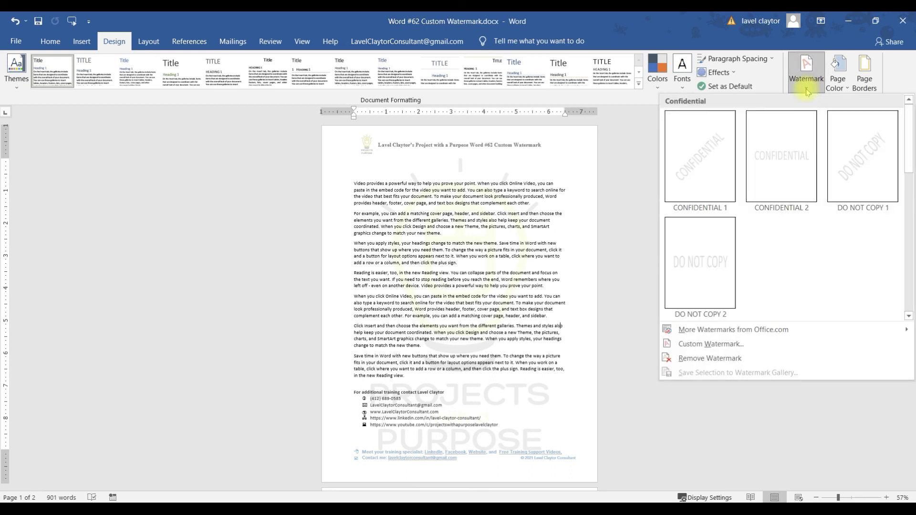
{"action": "left_click", "coordinate": [704, 365]}
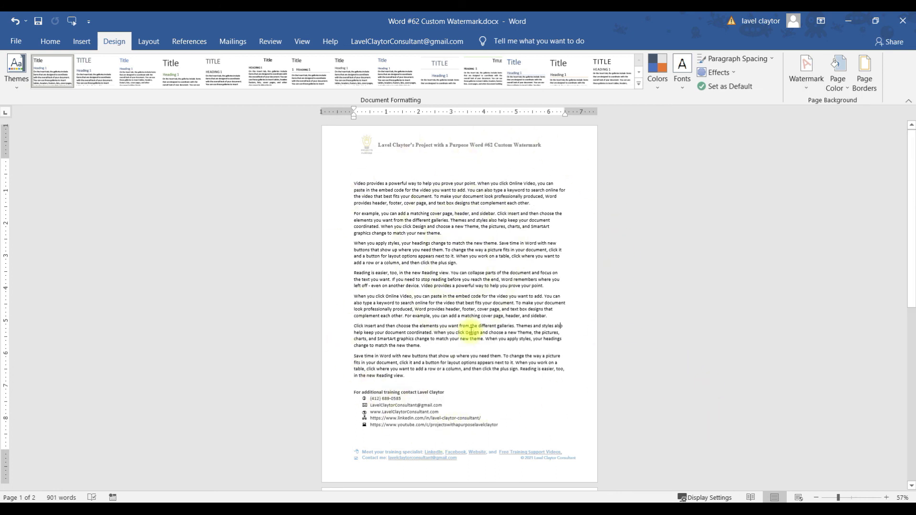
{"action": "key", "text": "ctrl+p"}
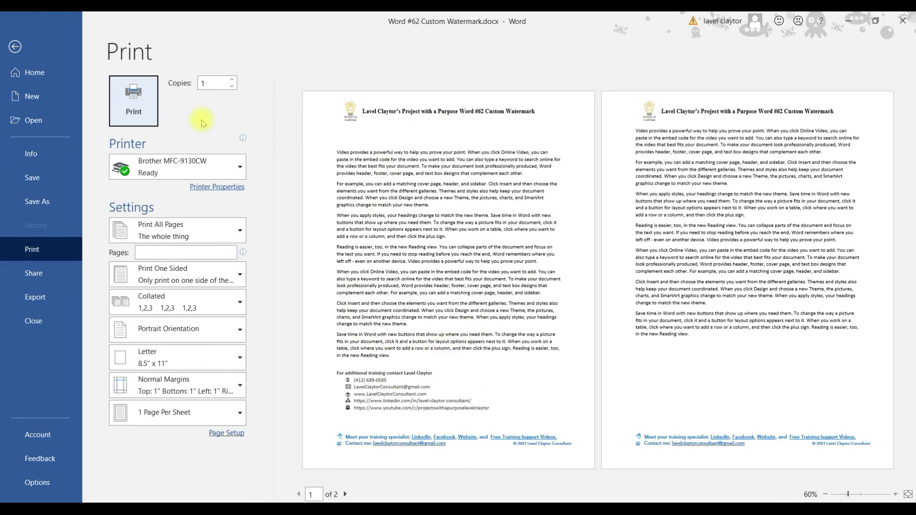
{"action": "left_click", "coordinate": [15, 47]}
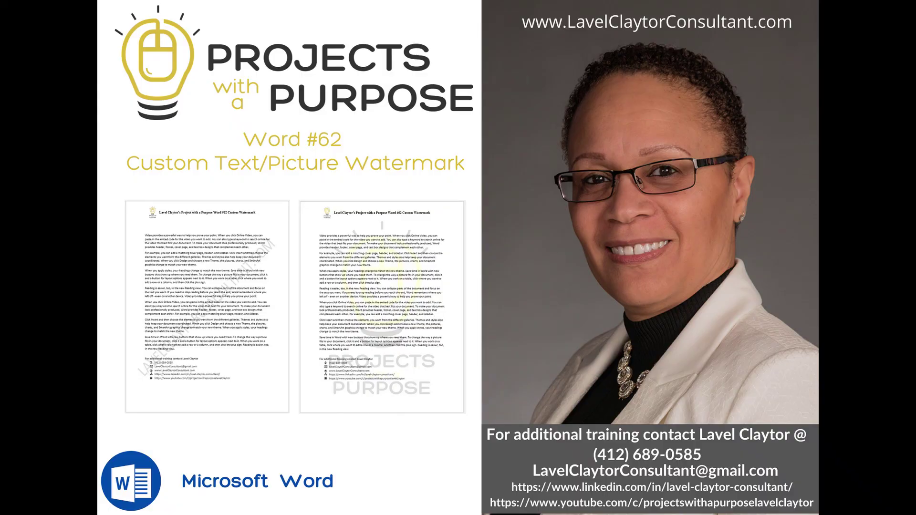